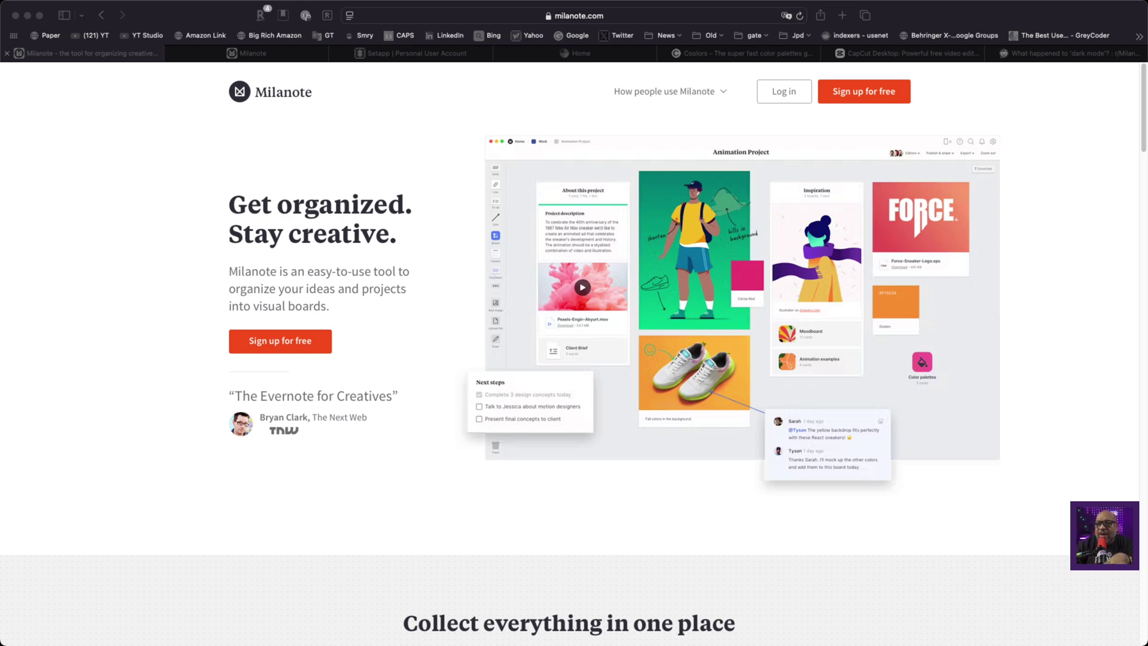
Step: Scroll through the Milanote landing page, then switch to the app tab showing the empty Home board
scroll(574, 359, "down", 8)
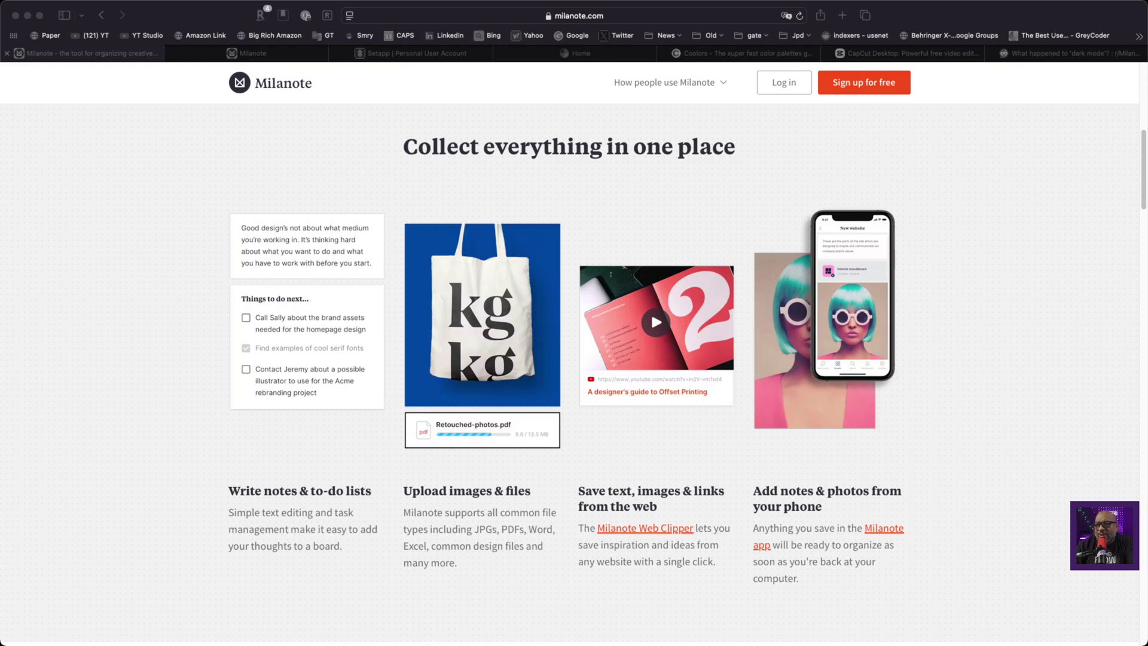
scroll(650, 310, "down", 10)
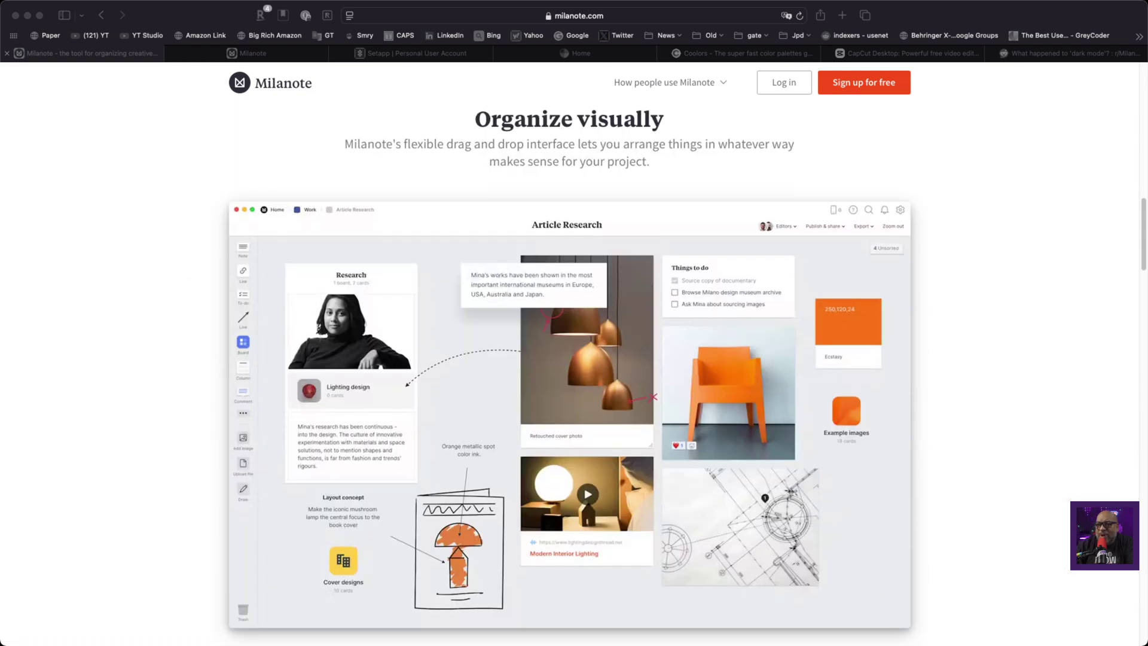
scroll(574, 358, "down", 2)
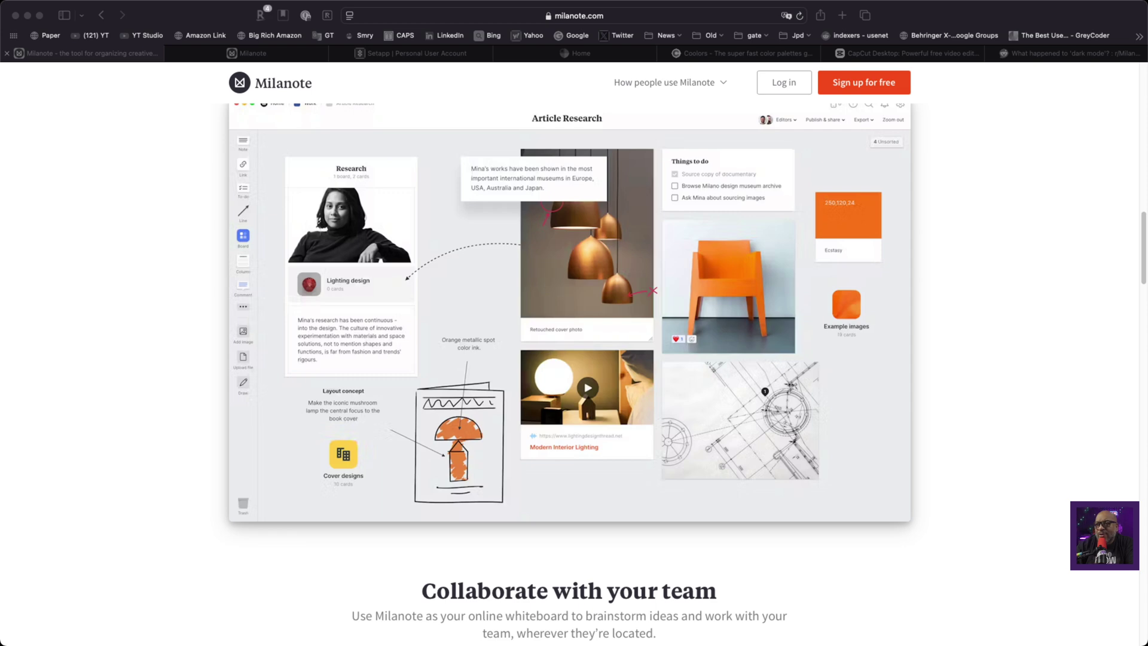
scroll(574, 359, "down", 10)
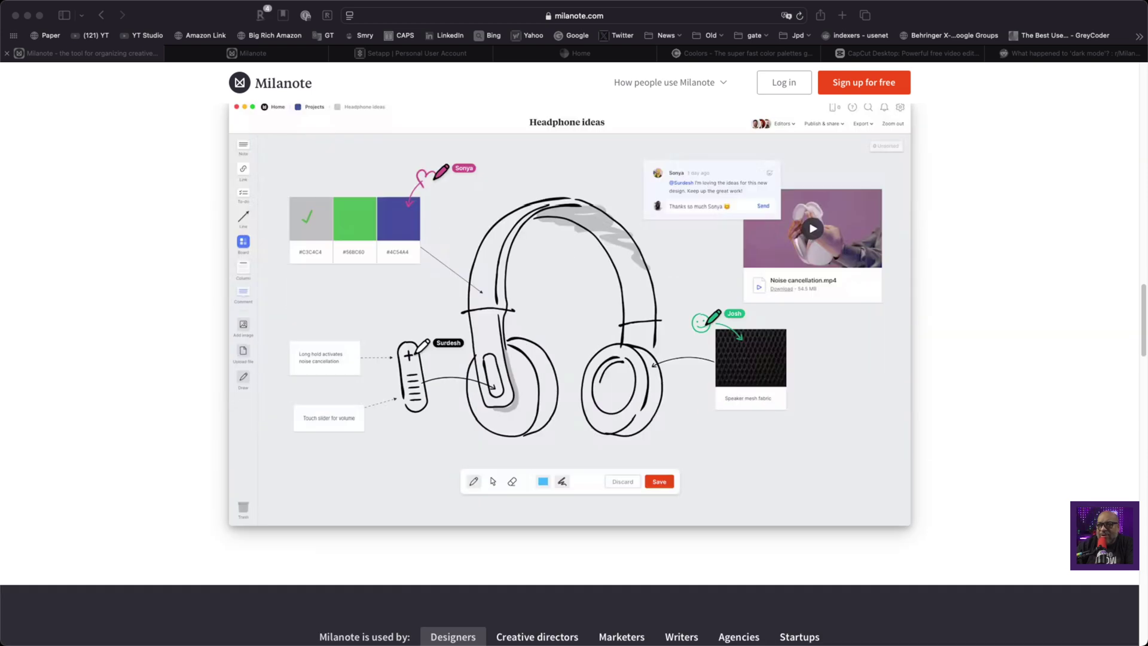
scroll(574, 359, "down", 8)
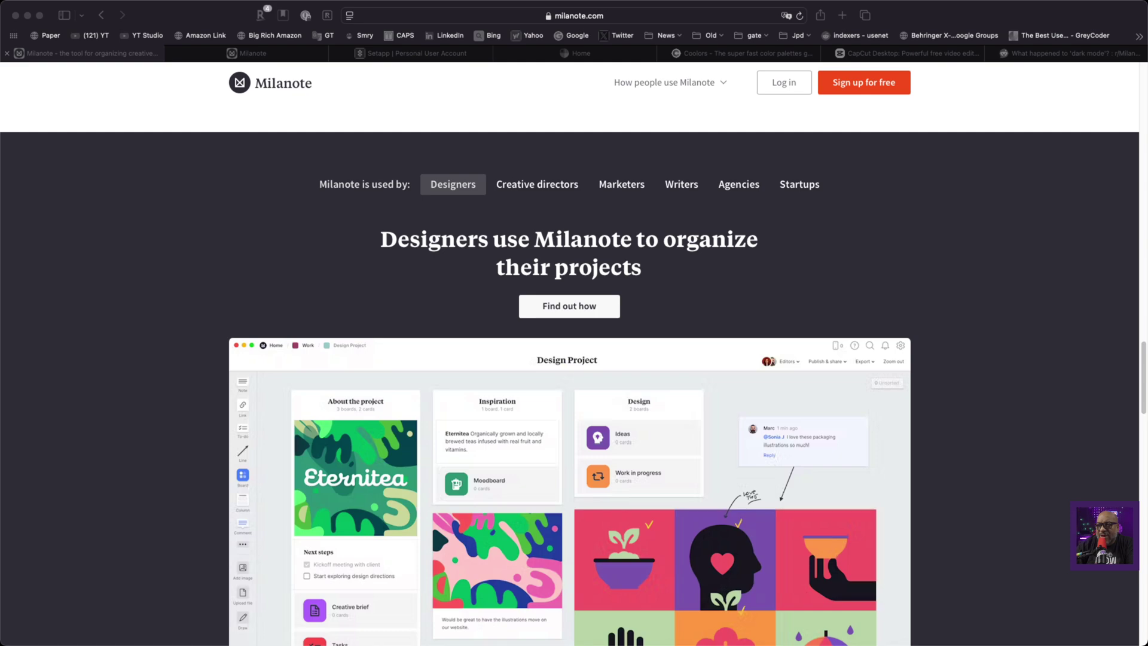
scroll(574, 359, "down", 13)
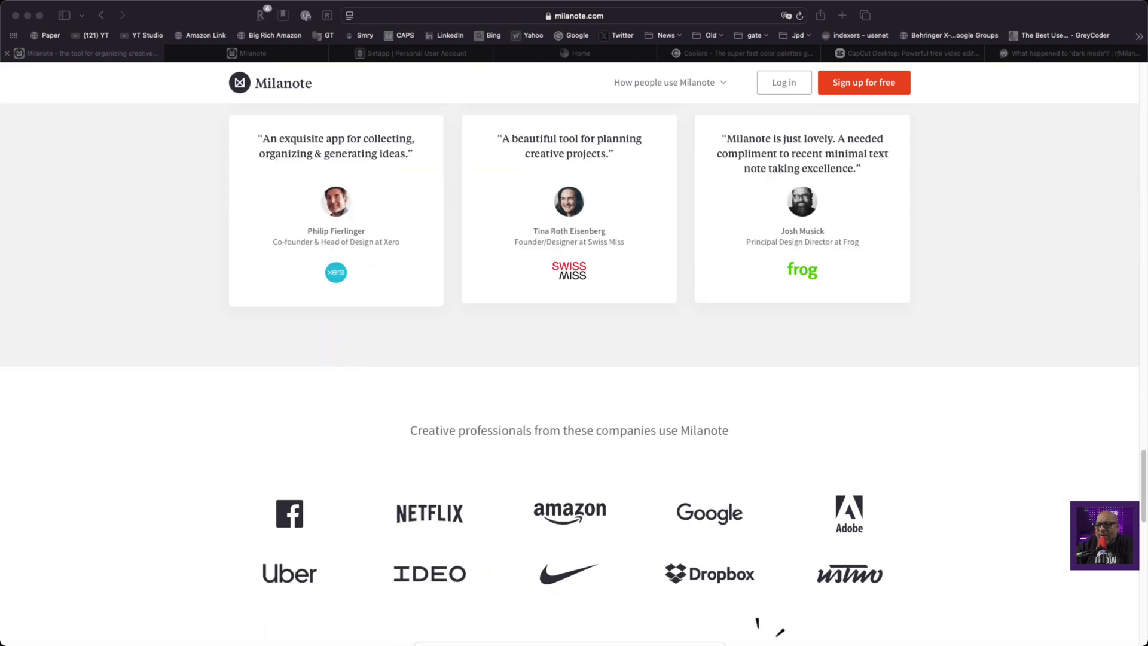
scroll(574, 359, "up", 20)
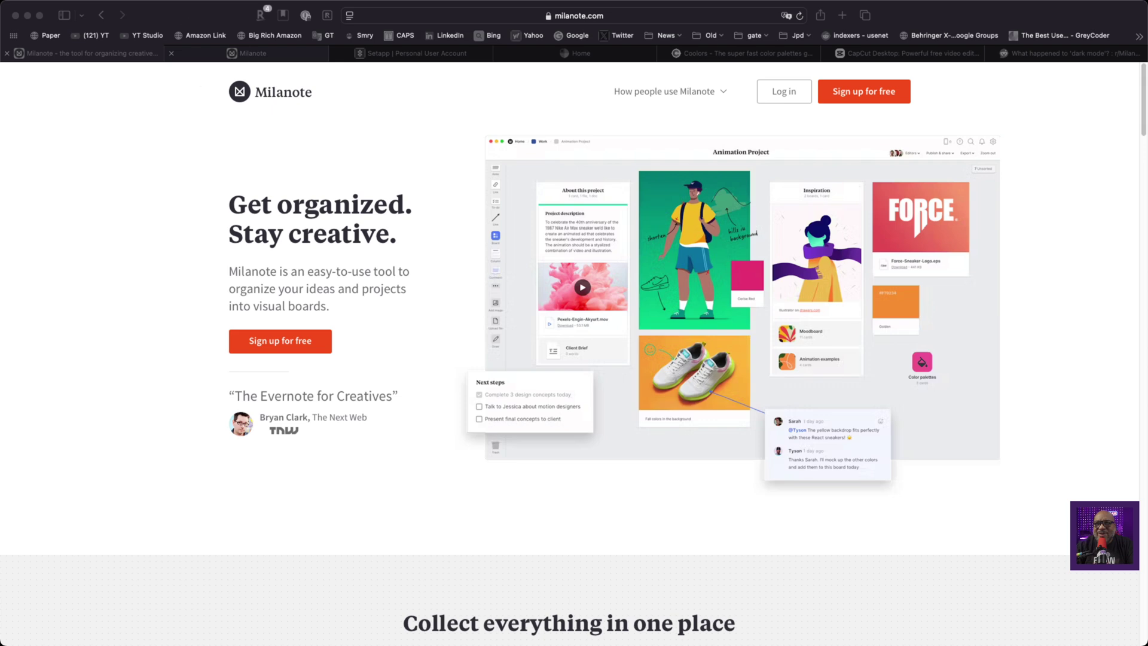
left_click(208, 52)
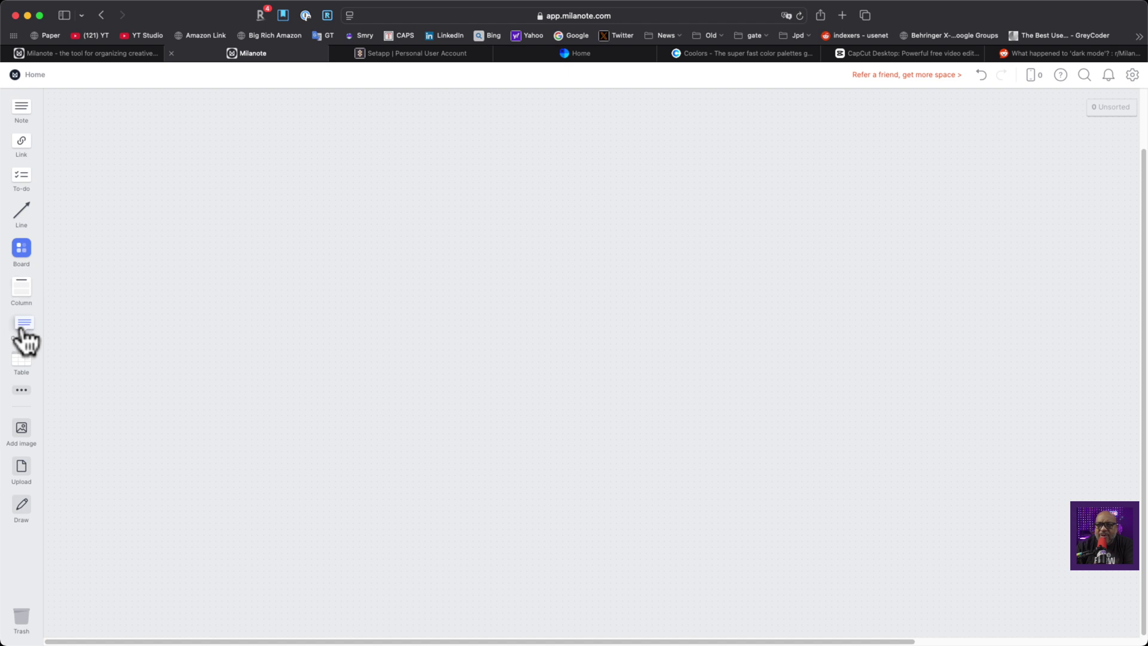
Step: Add a board named 'Video Plan' to the Home canvas and open it
left_click(21, 392)
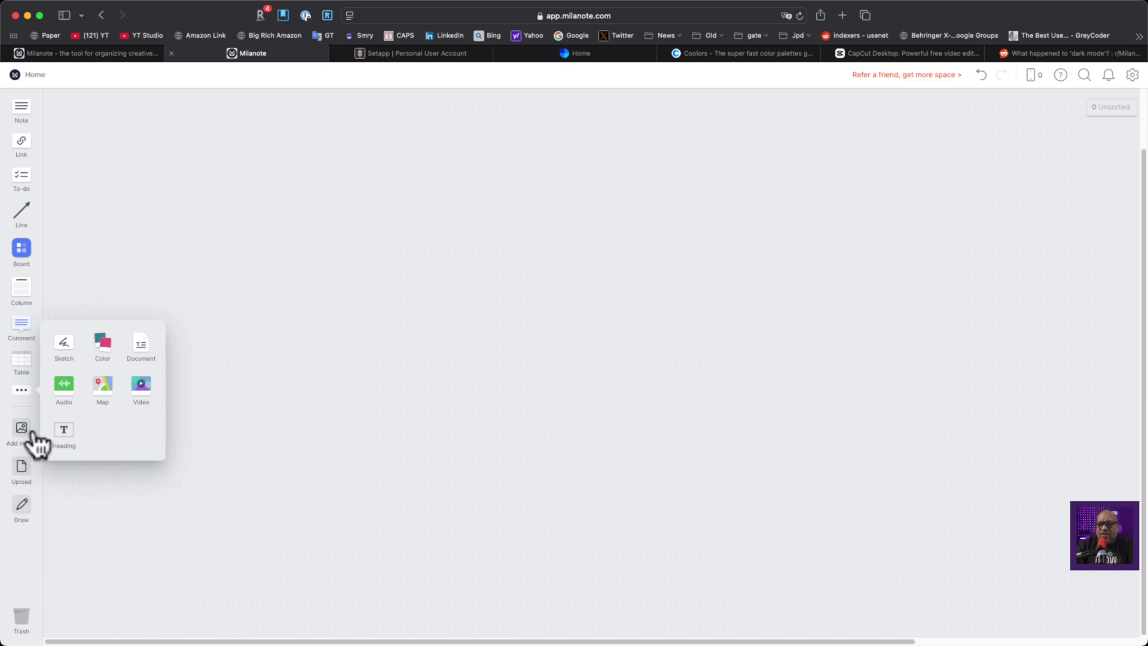
left_click(75, 251)
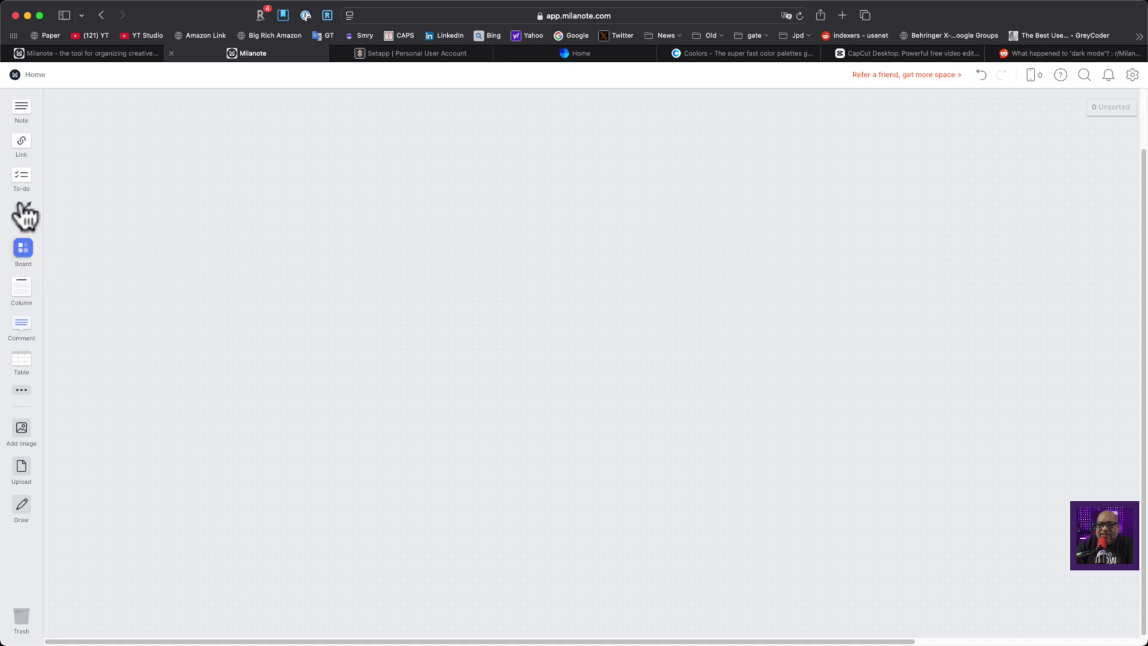
left_click_drag(26, 250, 116, 162)
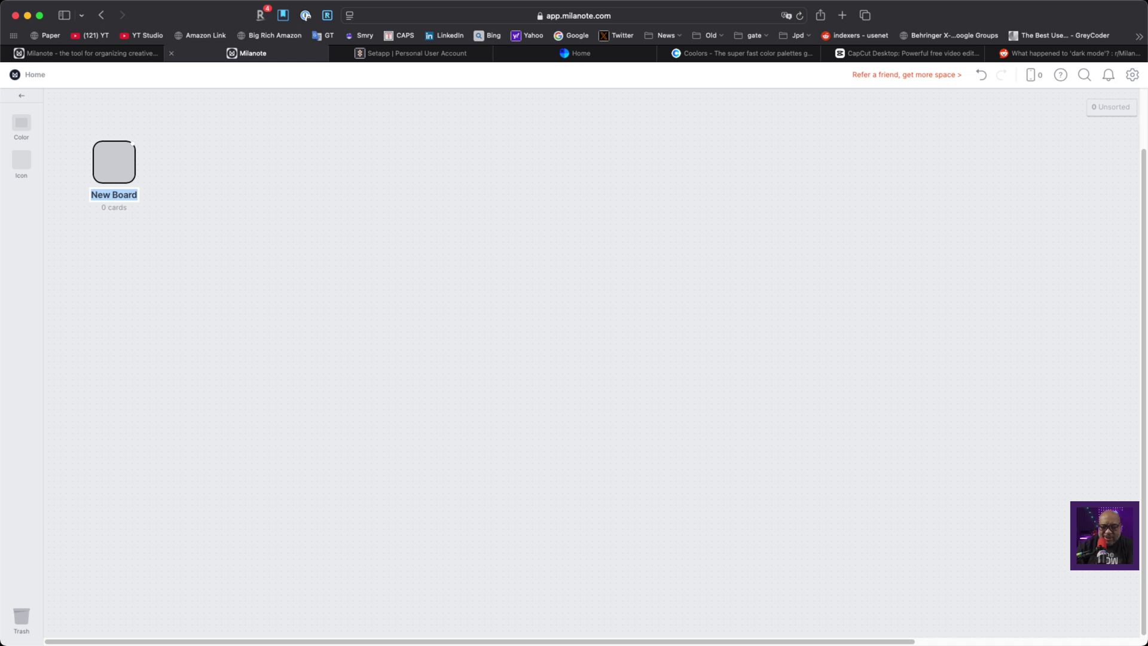
type("Video")
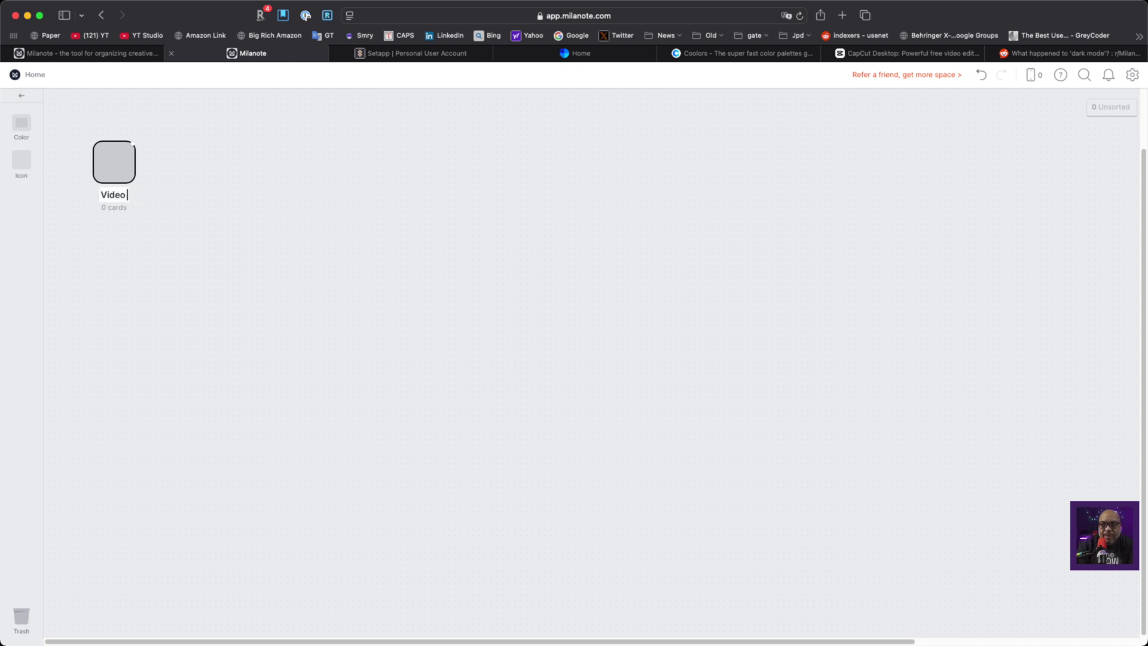
type(" Plan")
key("Return")
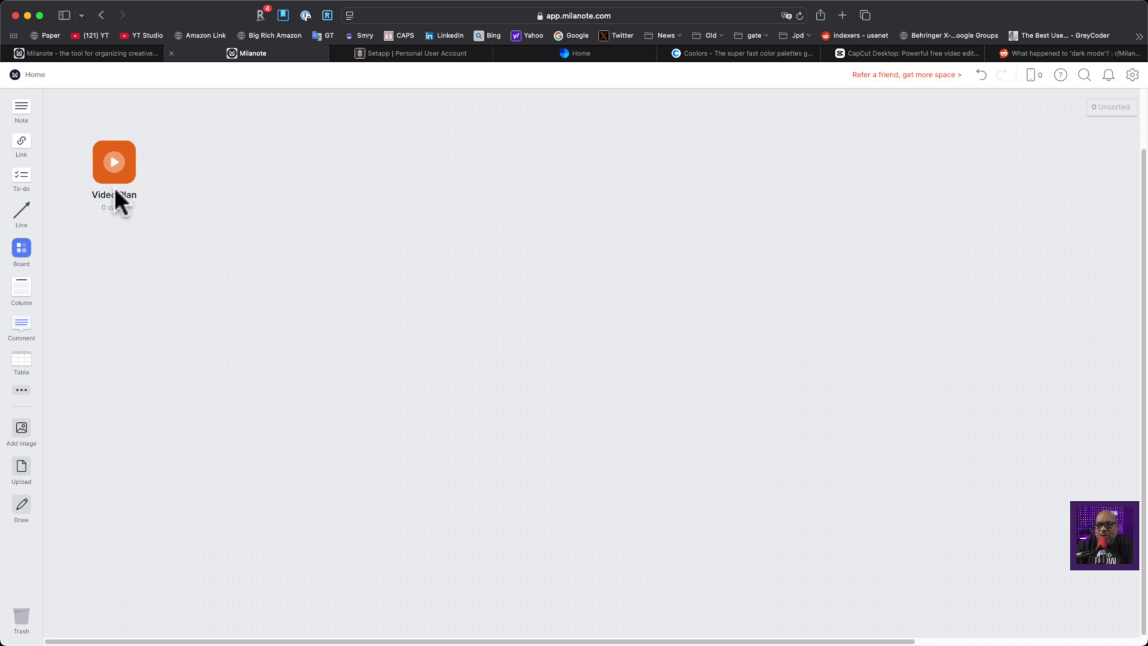
left_click(117, 170)
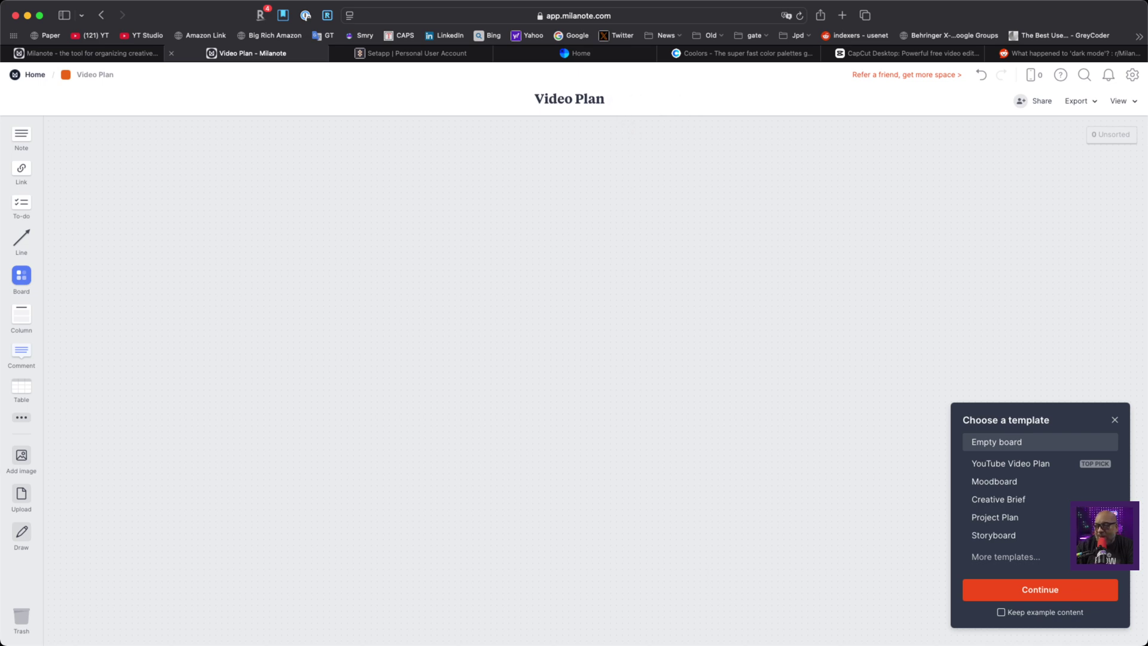
Step: Browse the Content Creation template category and preview the YouTube Channel Plan template
left_click_drag(1104, 535, 1096, 353)
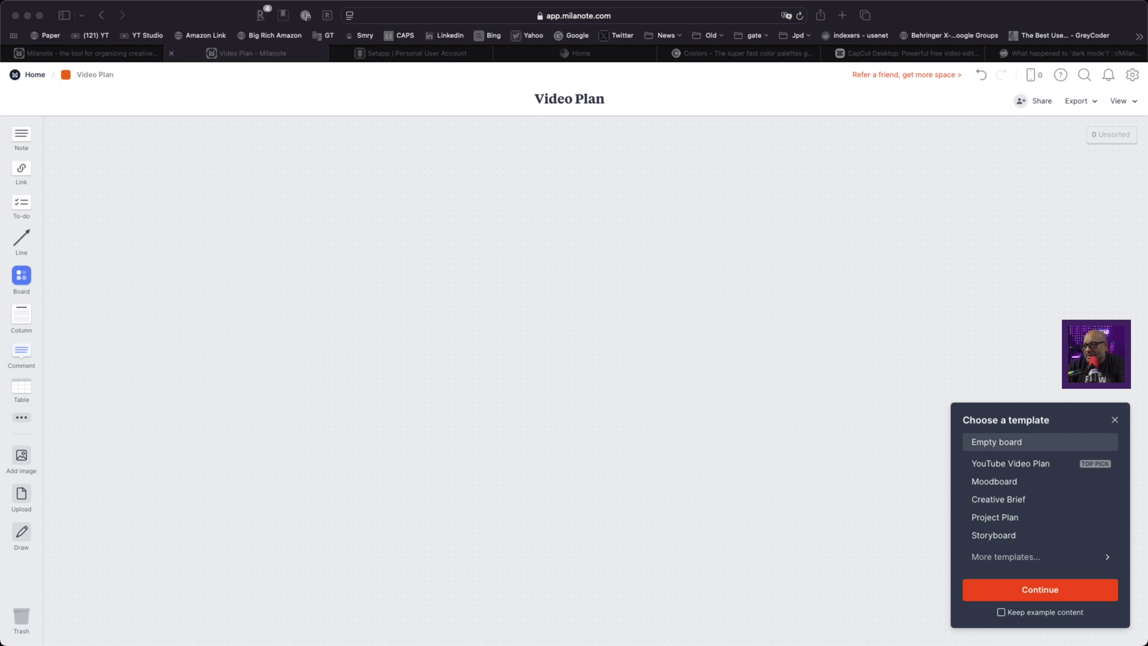
left_click(1020, 556)
left_click(1023, 562)
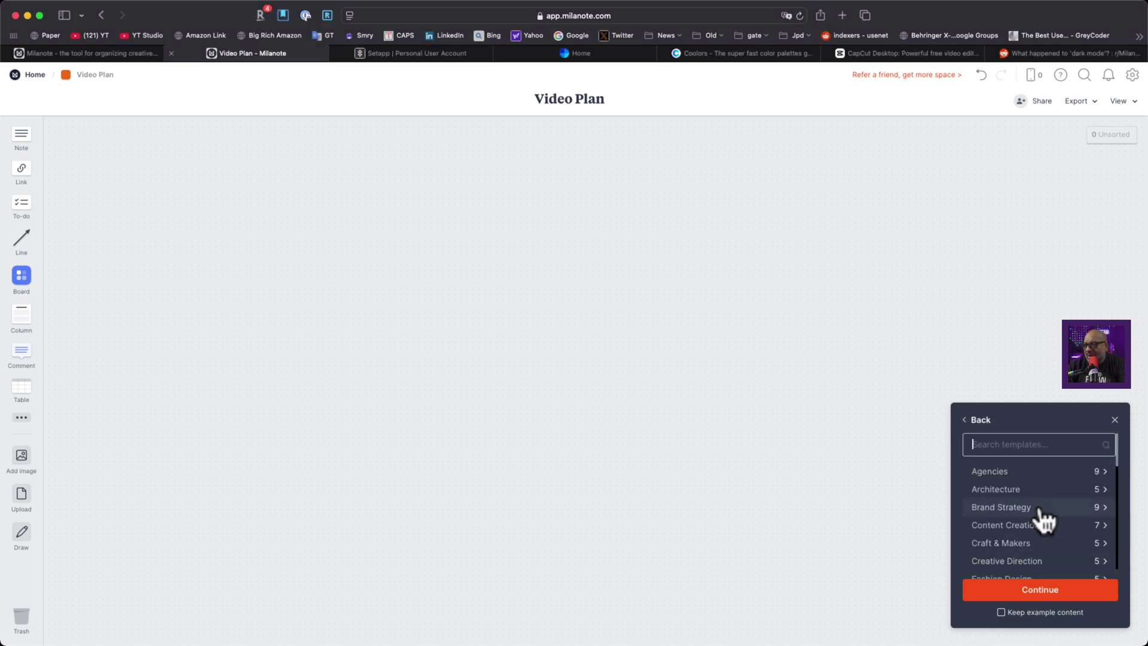
scroll(1046, 505, "down", 2)
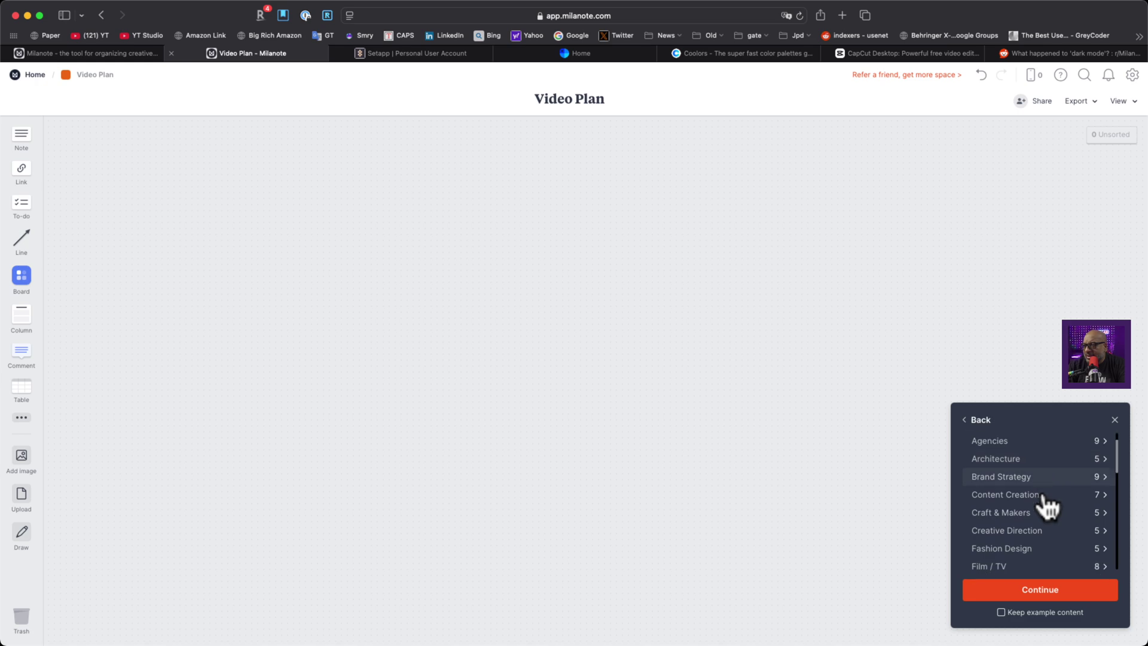
left_click(1045, 492)
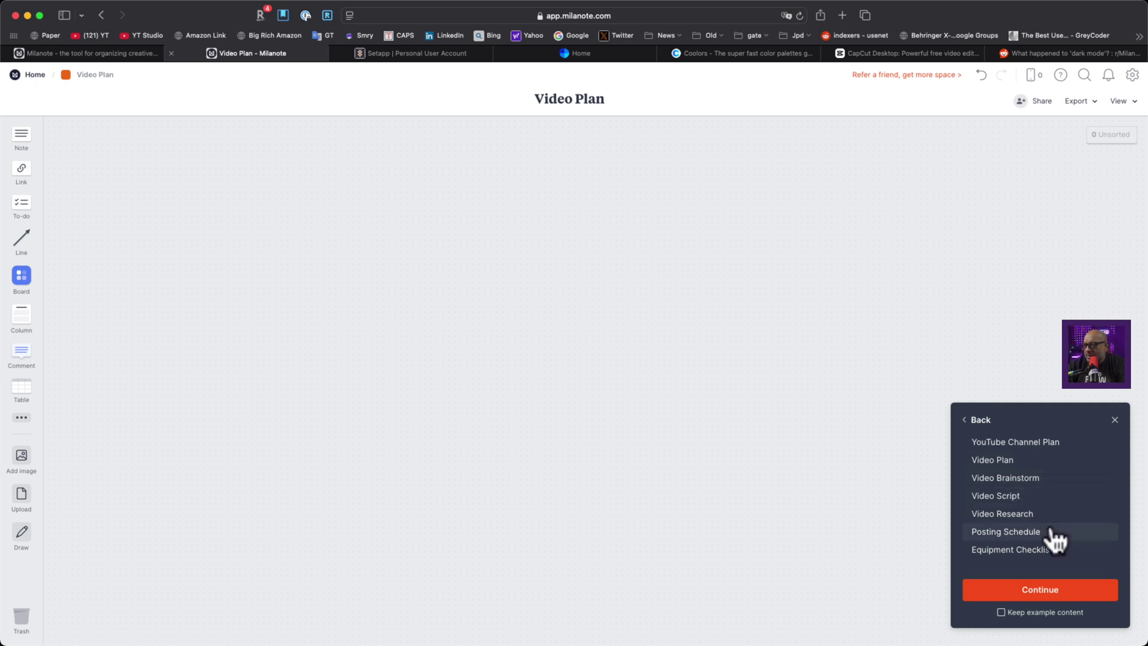
left_click(1033, 444)
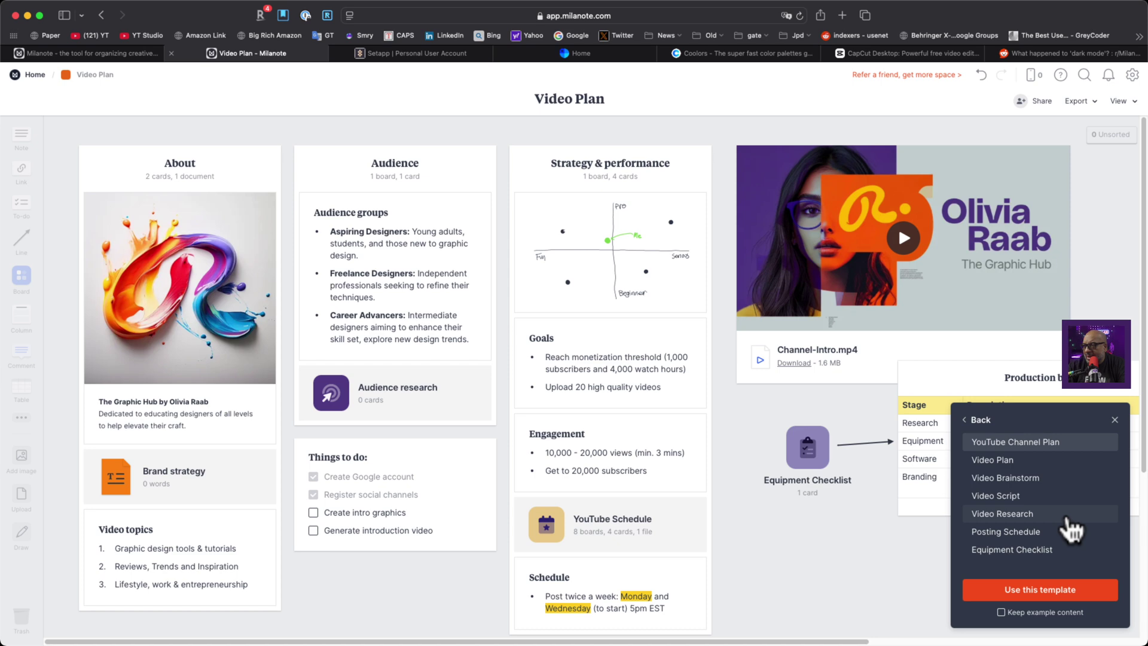
Step: Preview the Video Plan, Video Brainstorm, Video Script and Video Research templates in turn
left_click(1029, 461)
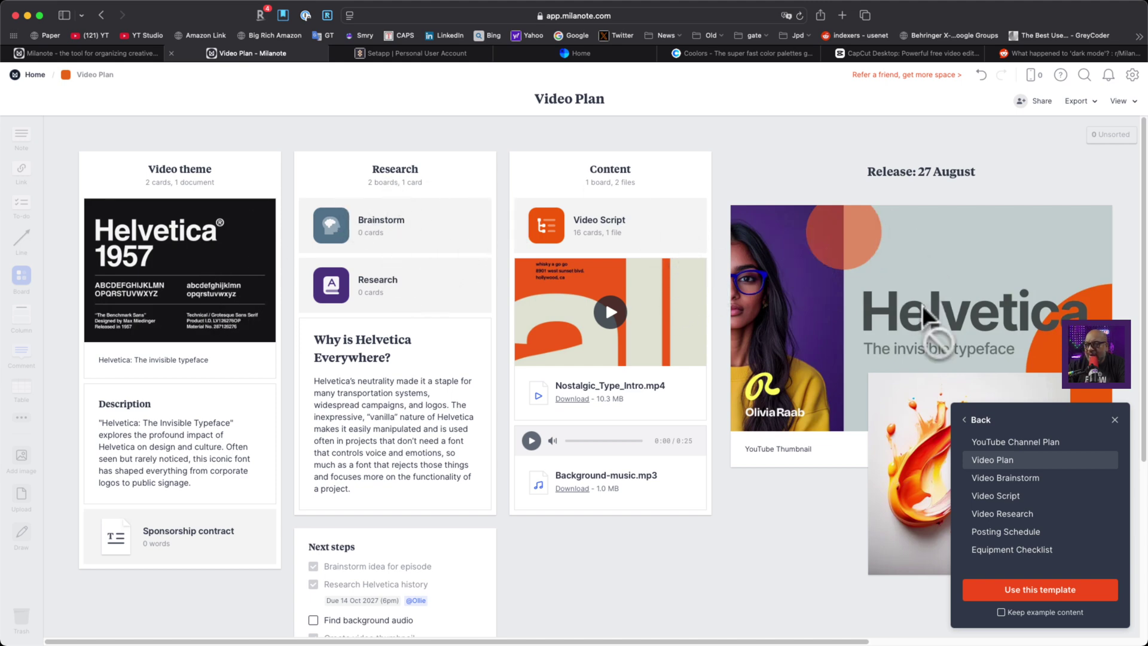
left_click(1006, 481)
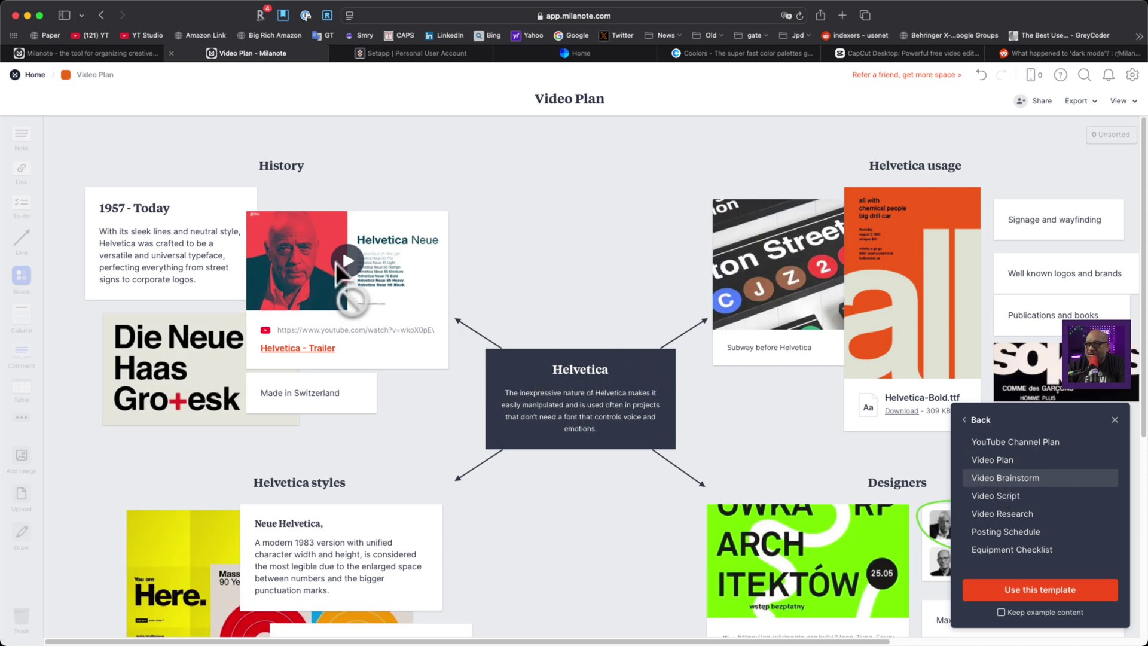
scroll(580, 469, "down", 5)
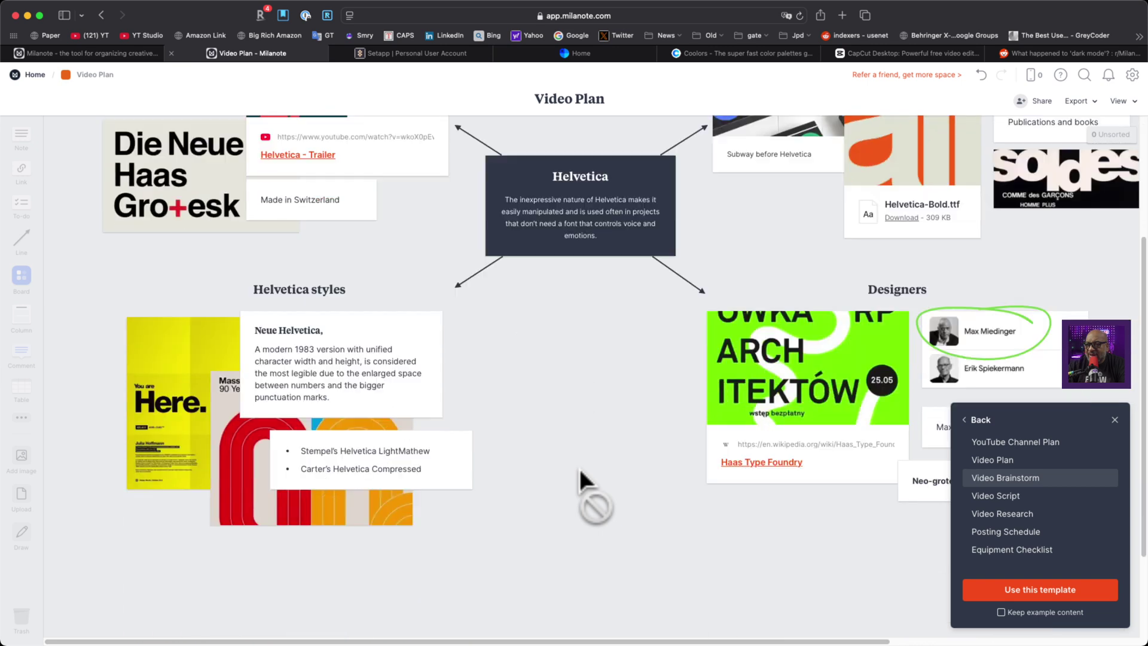
scroll(579, 465, "up", 3)
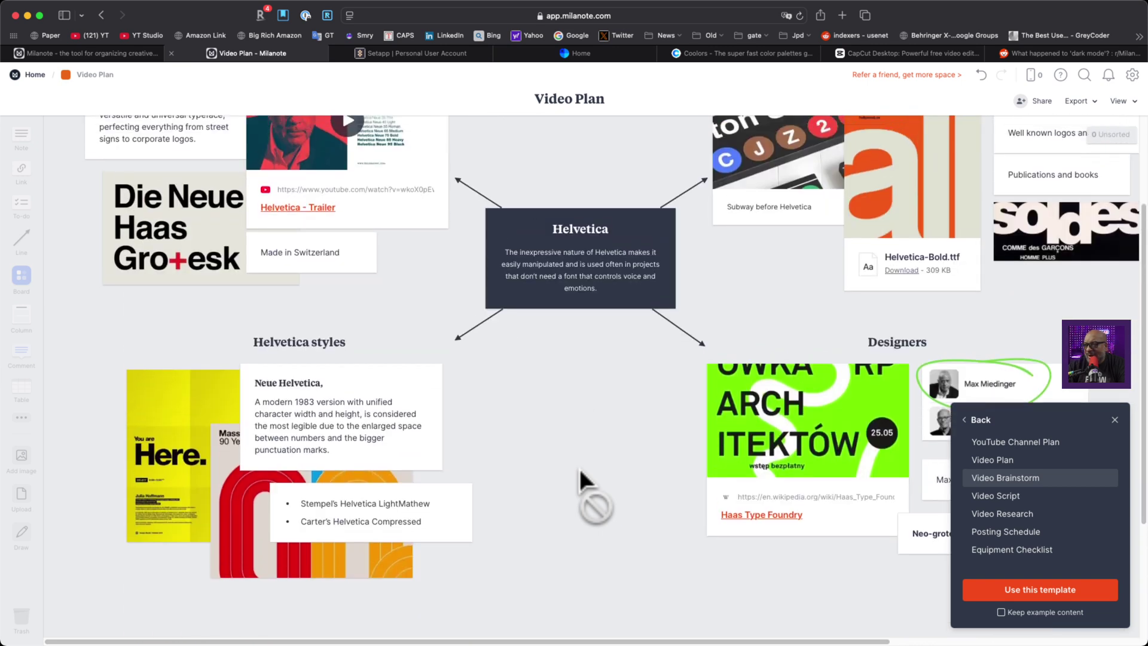
left_click(995, 496)
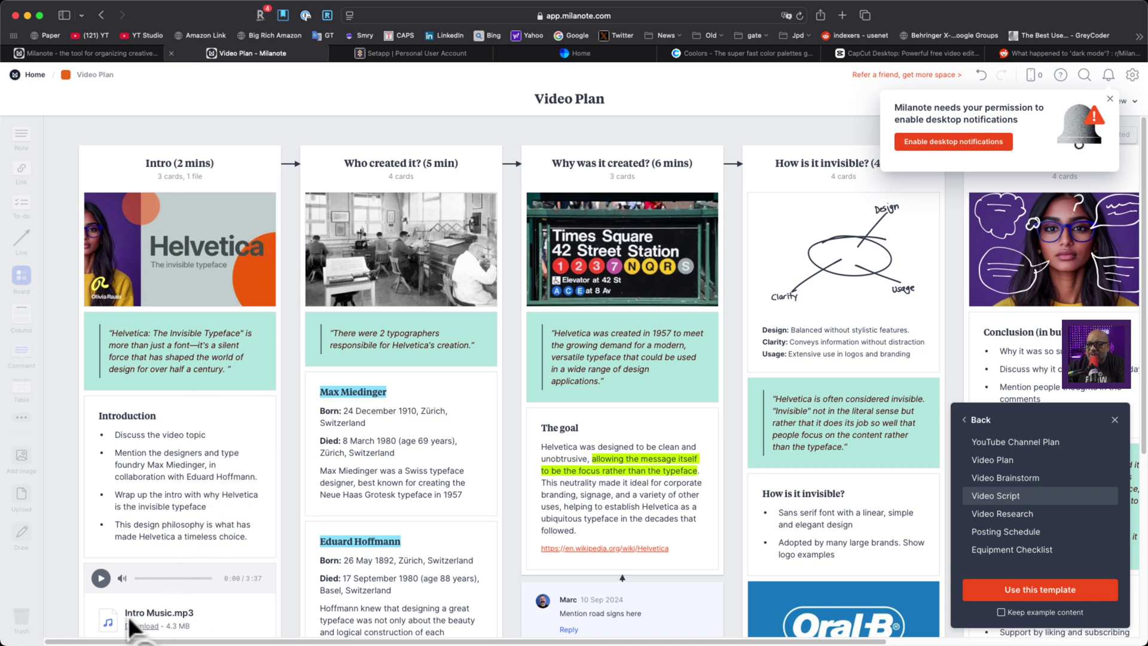
scroll(179, 559, "down", 1)
scroll(178, 550, "down", 3)
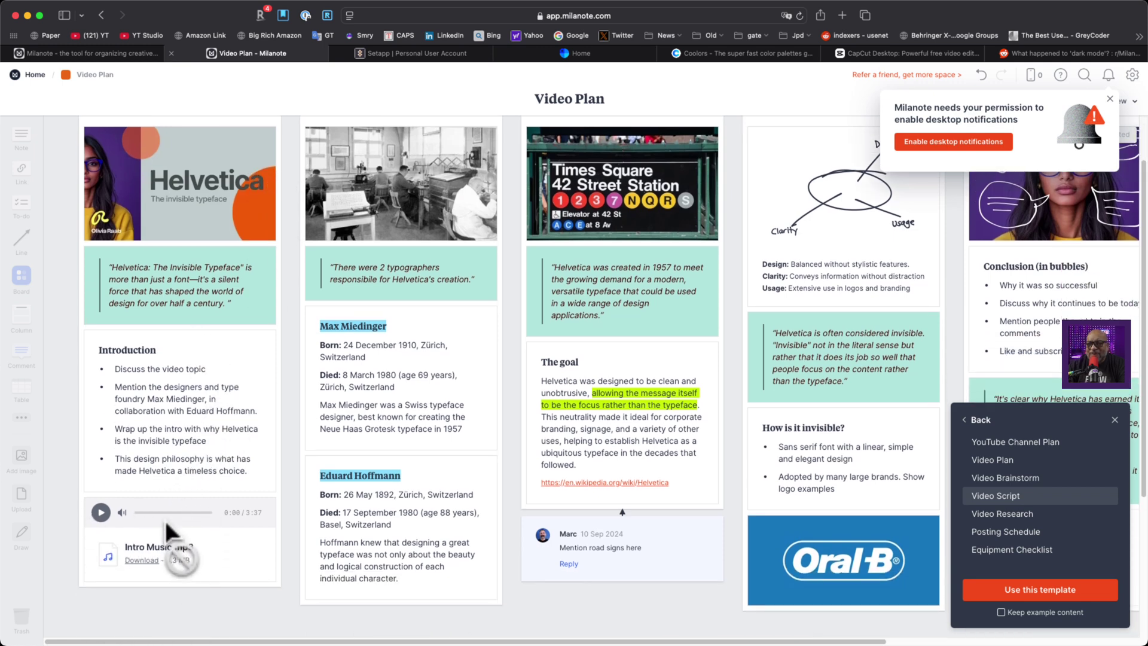
scroll(169, 513, "up", 4)
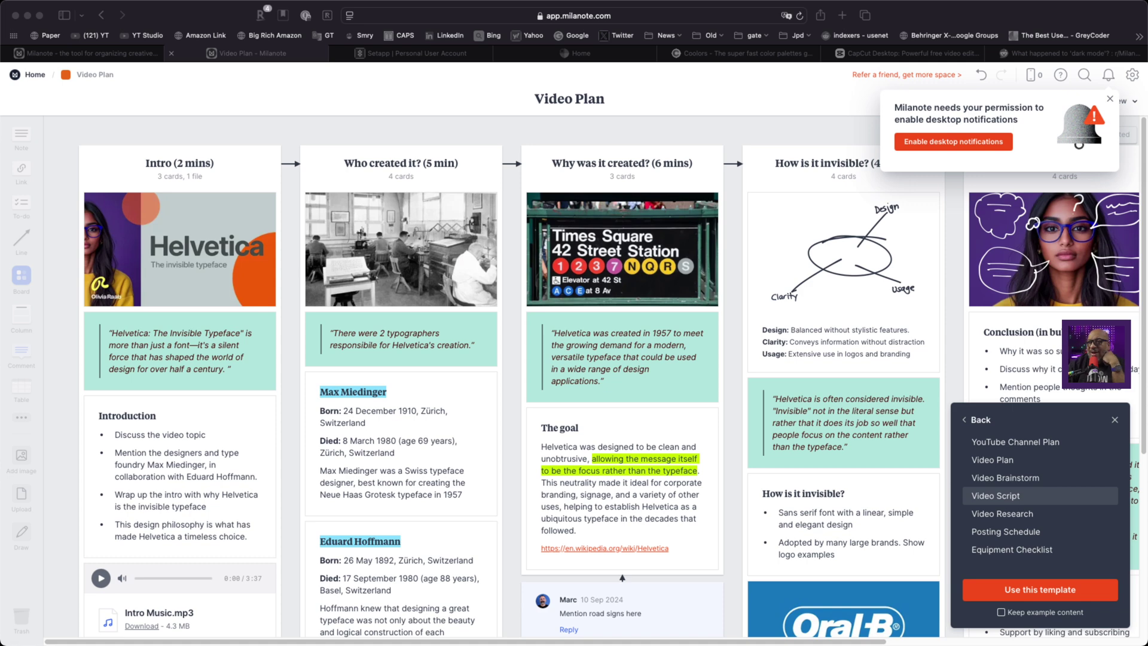
scroll(608, 388, "down", 5)
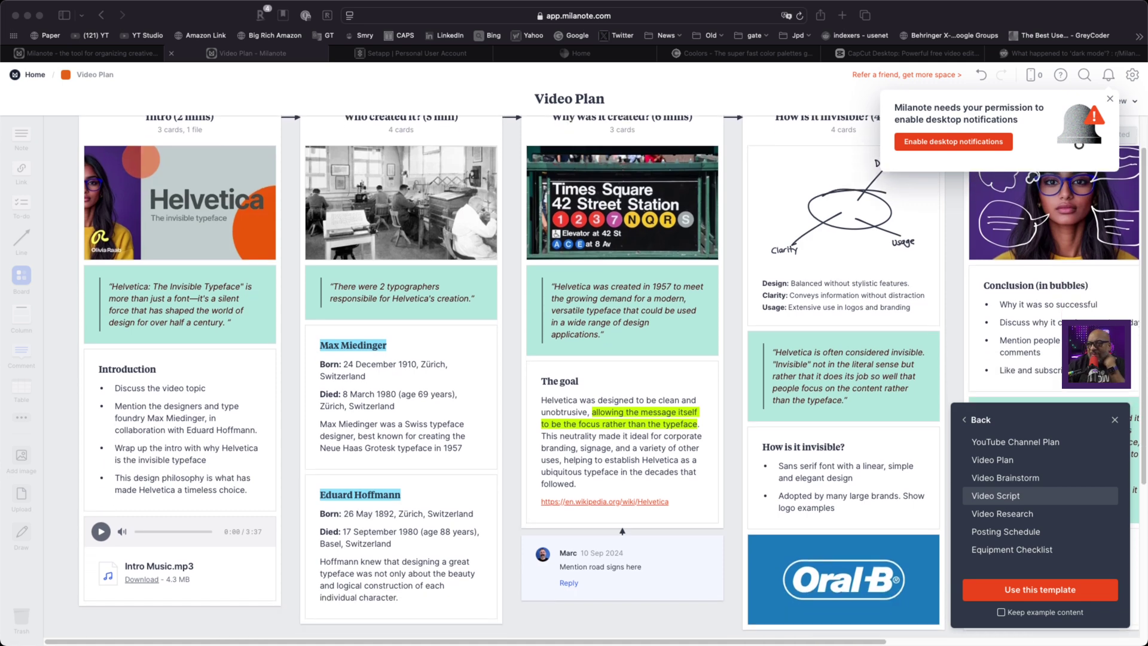
scroll(609, 388, "down", 1)
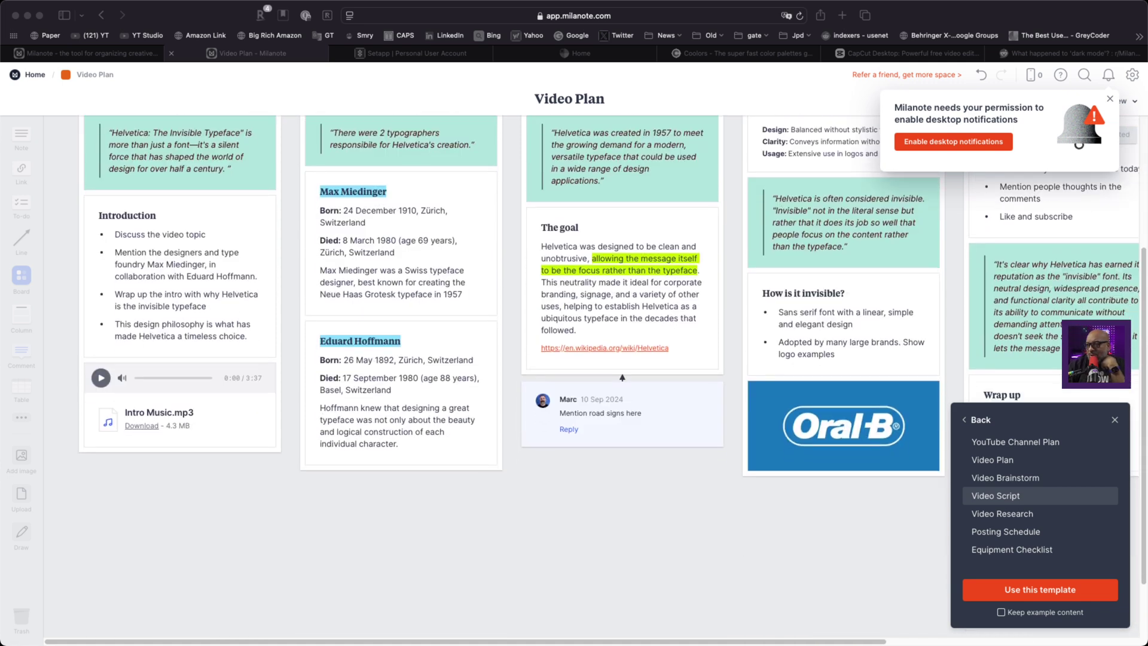
left_click(1017, 512)
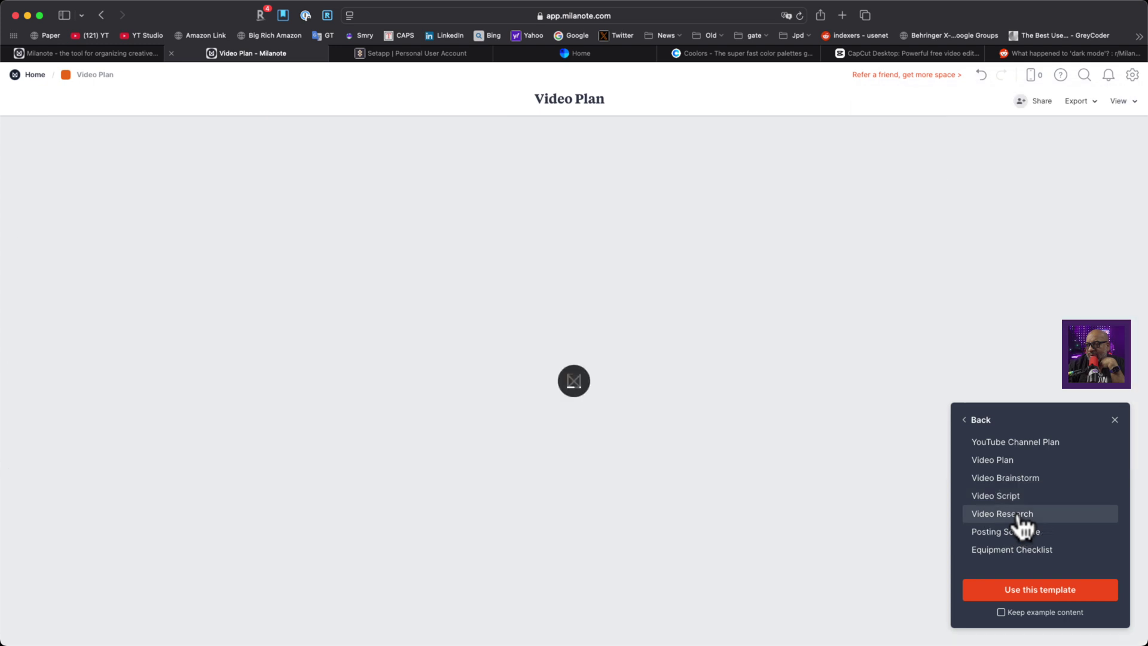
Step: Preview the Posting Schedule and Equipment Checklist templates, then return to the Video Plan template
scroll(655, 406, "down", 5)
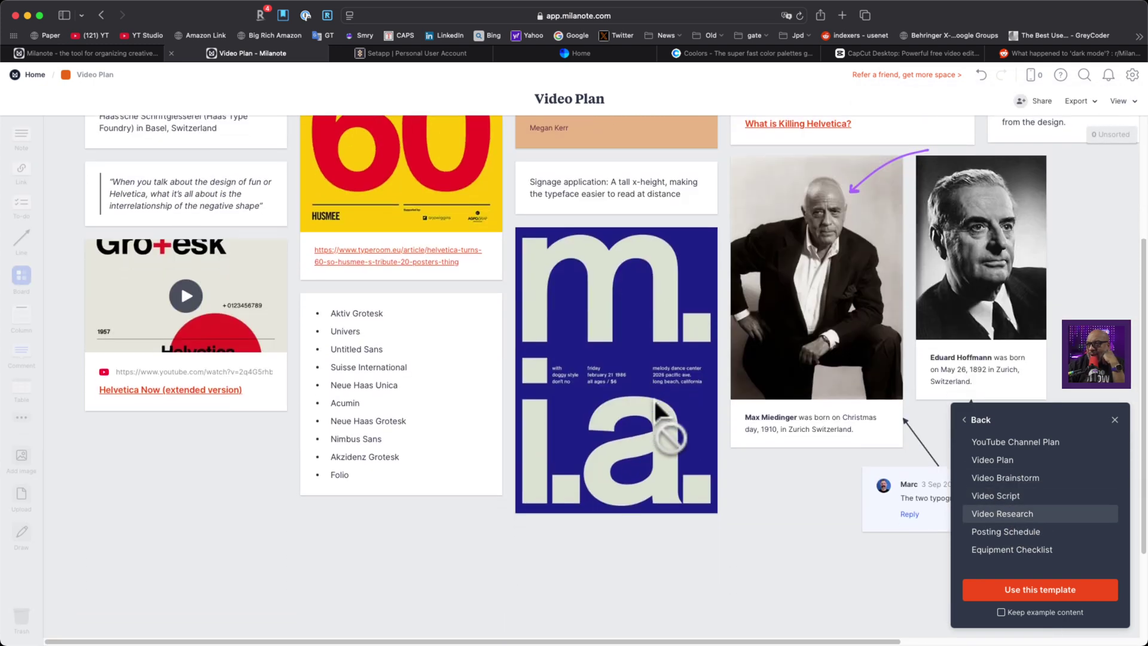
scroll(654, 397, "down", 4)
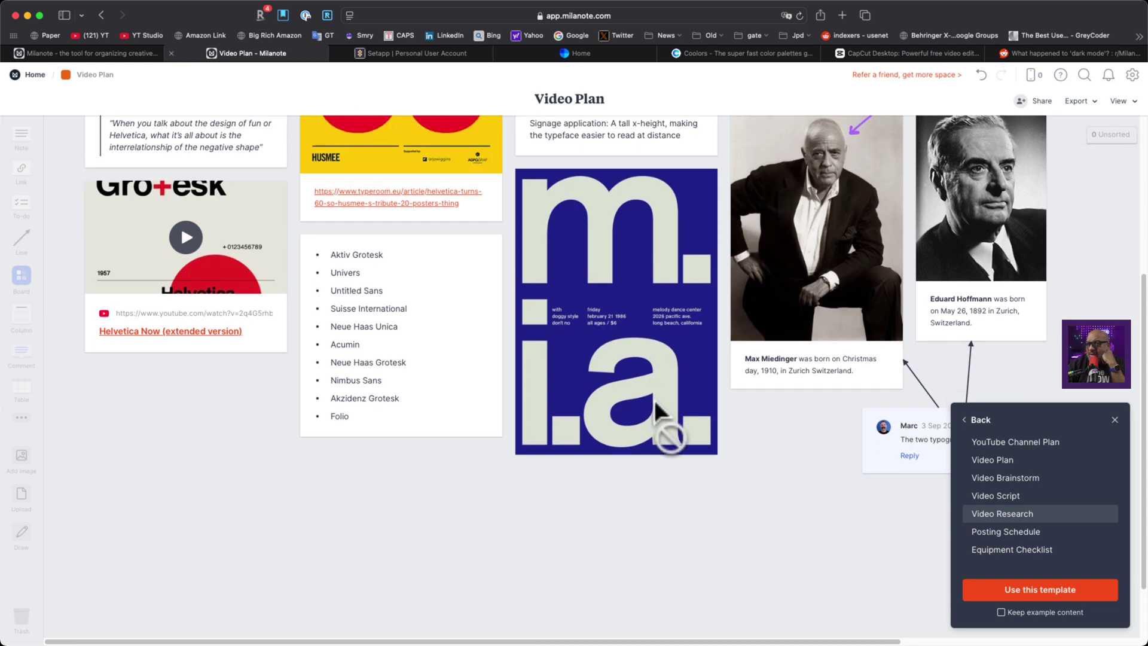
scroll(653, 397, "up", 8)
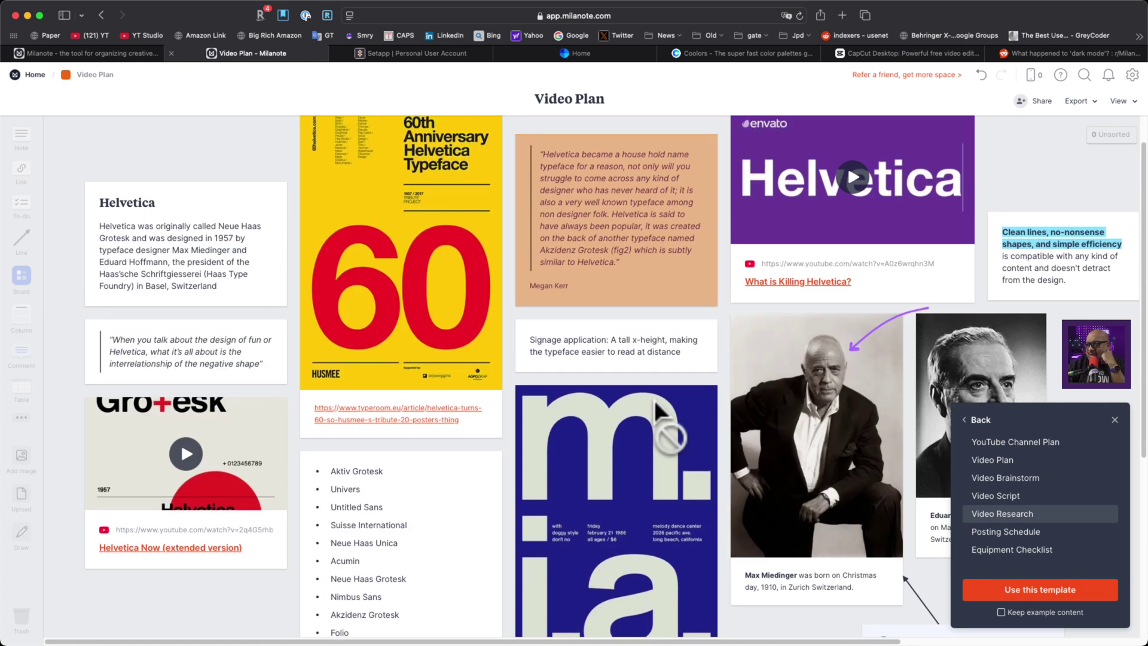
left_click(1021, 536)
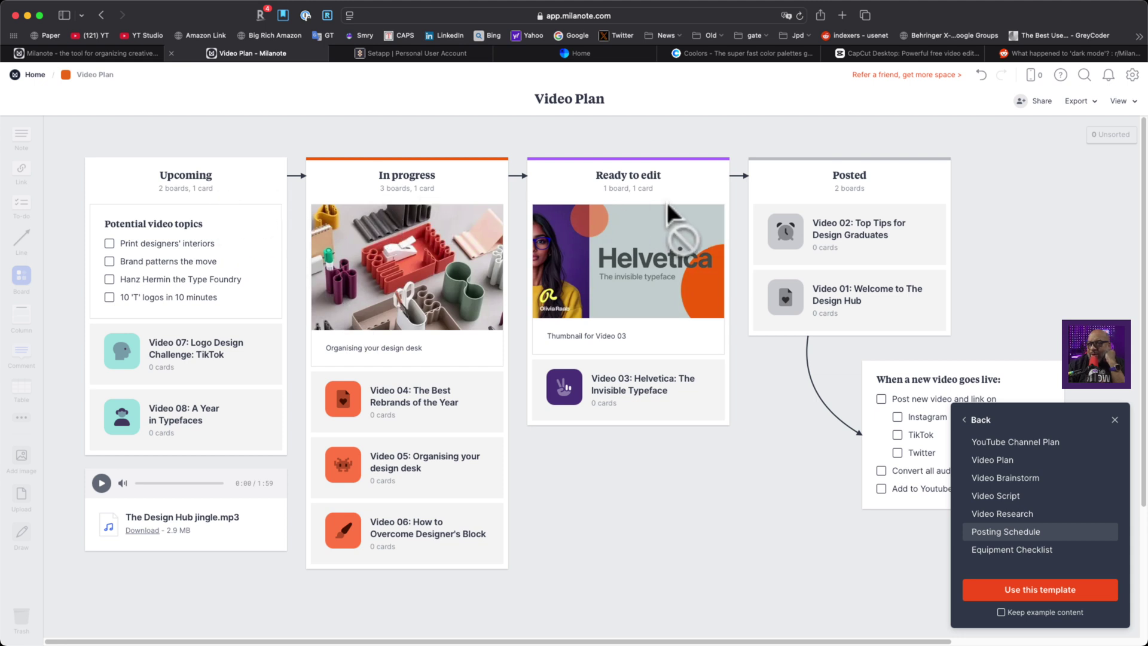
left_click(1011, 550)
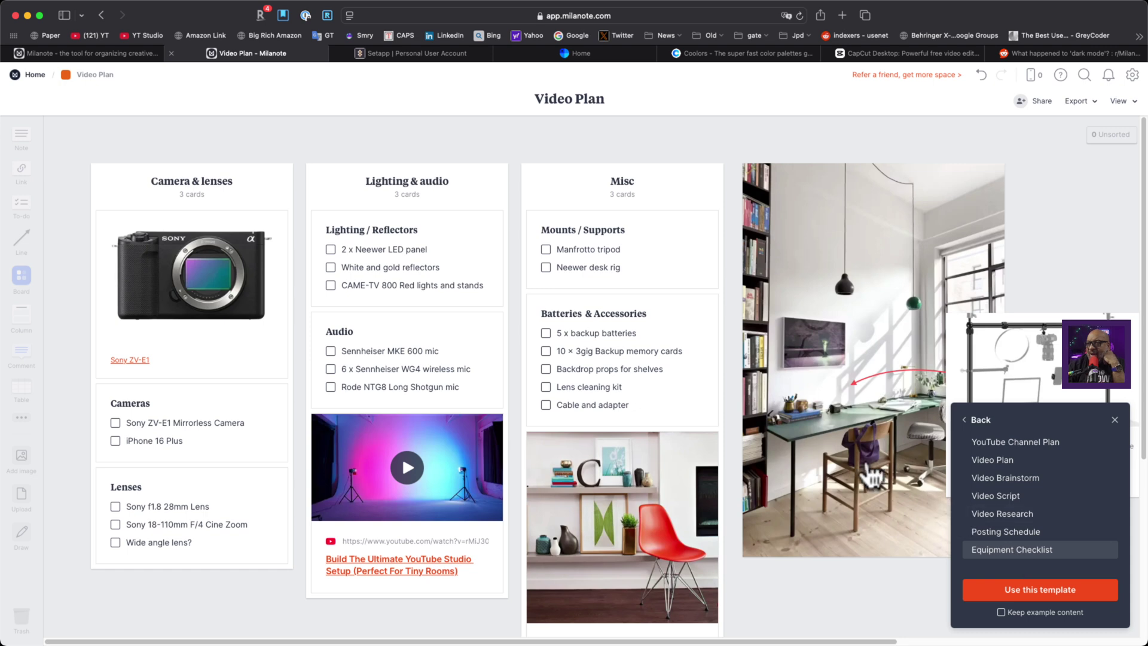
scroll(840, 446, "down", 2)
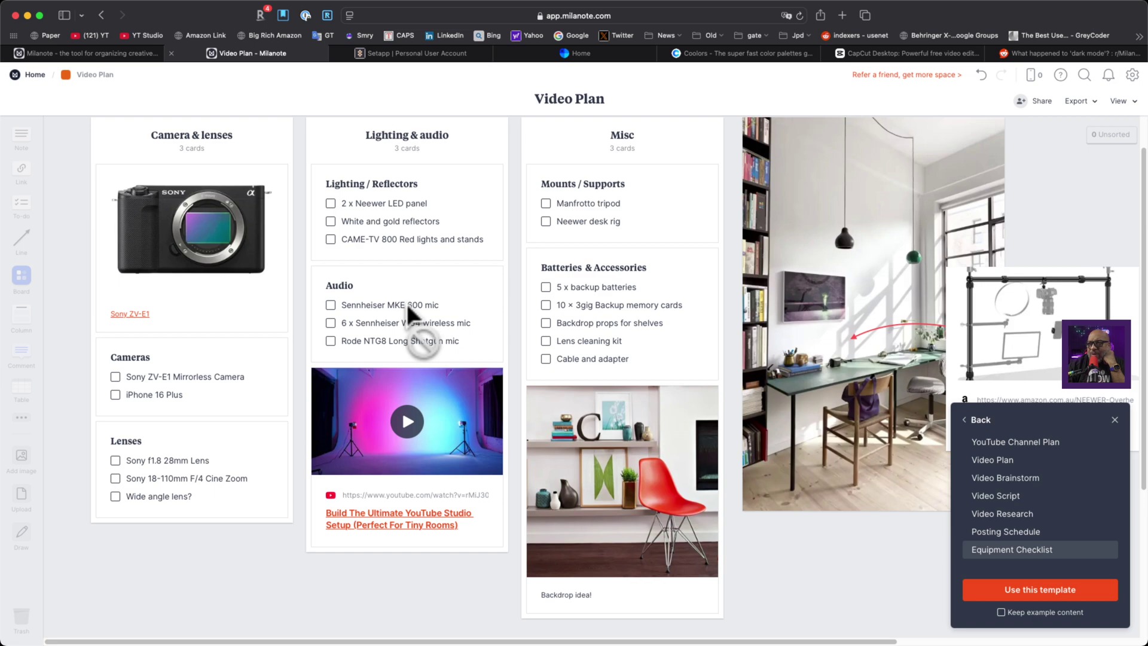
scroll(878, 329, "down", 5)
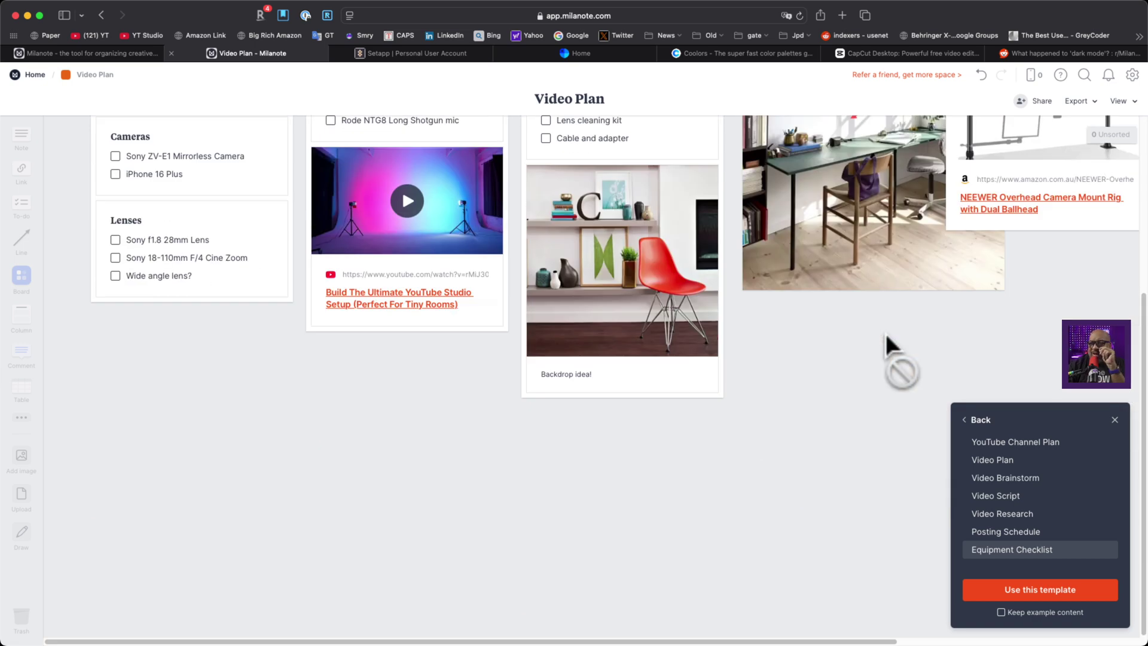
left_click(992, 459)
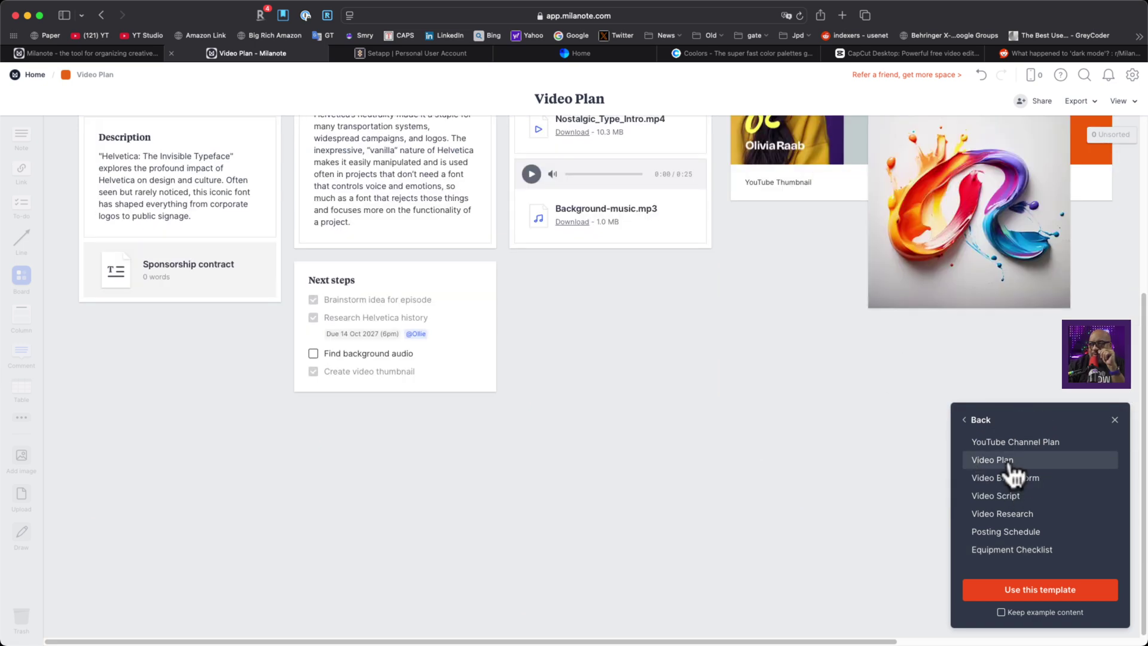
scroll(686, 382, "up", 6)
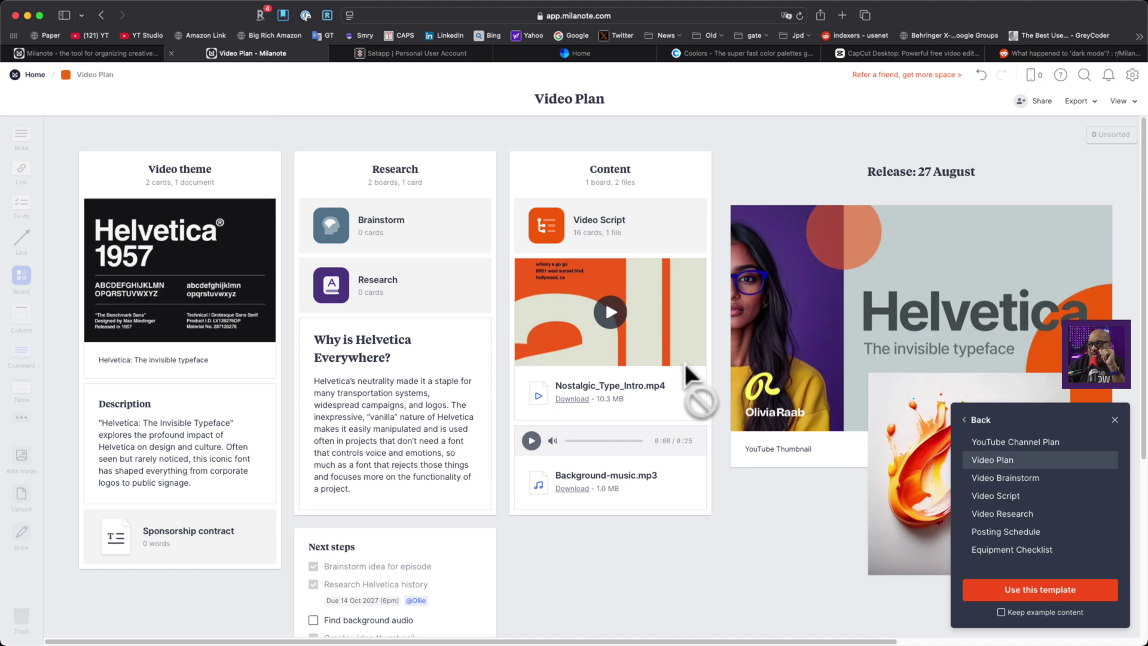
Step: Use the Video Plan template and drop the Easy Mode Settings thumbnail into the Video theme image card
left_click(1025, 600)
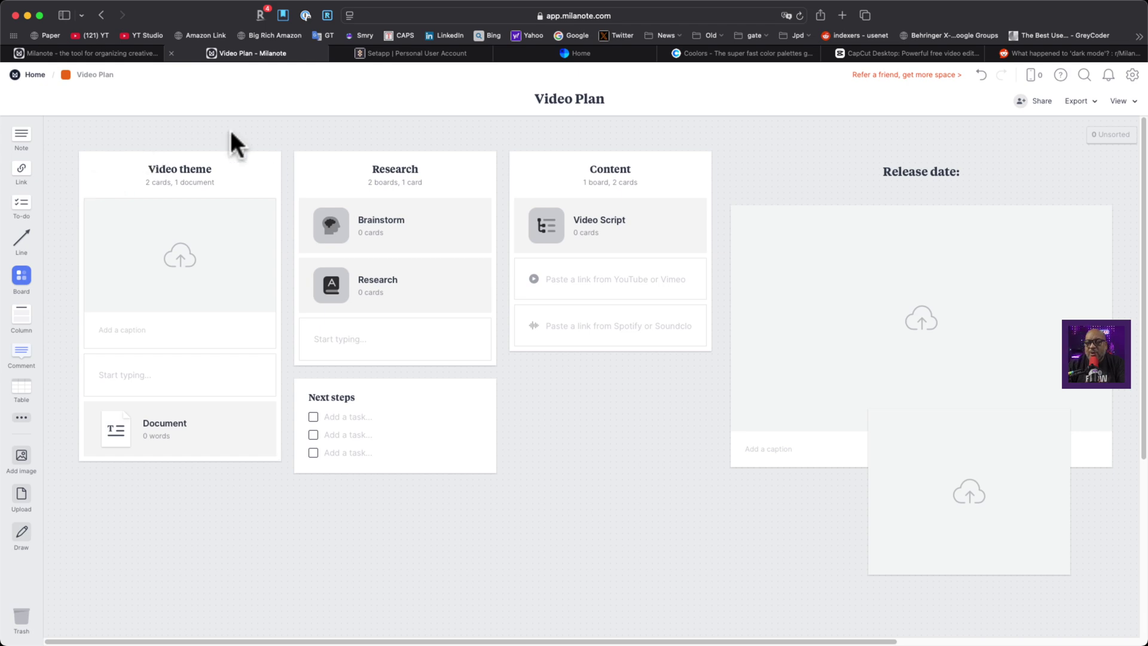
left_click(182, 214)
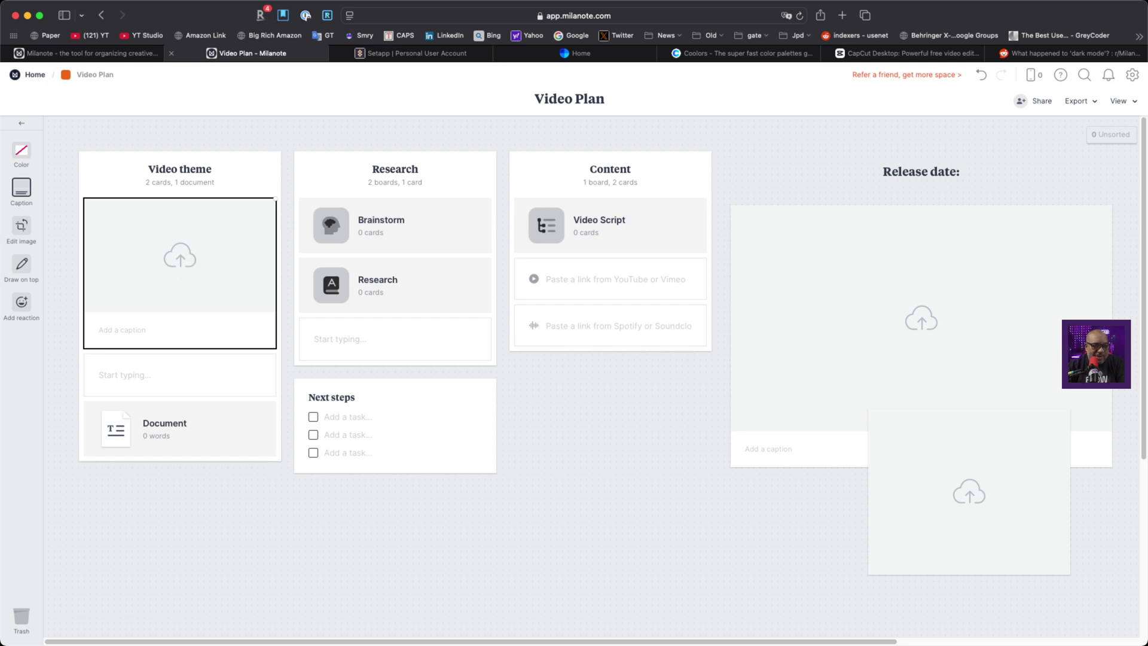
left_click_drag(95, 206, 179, 250)
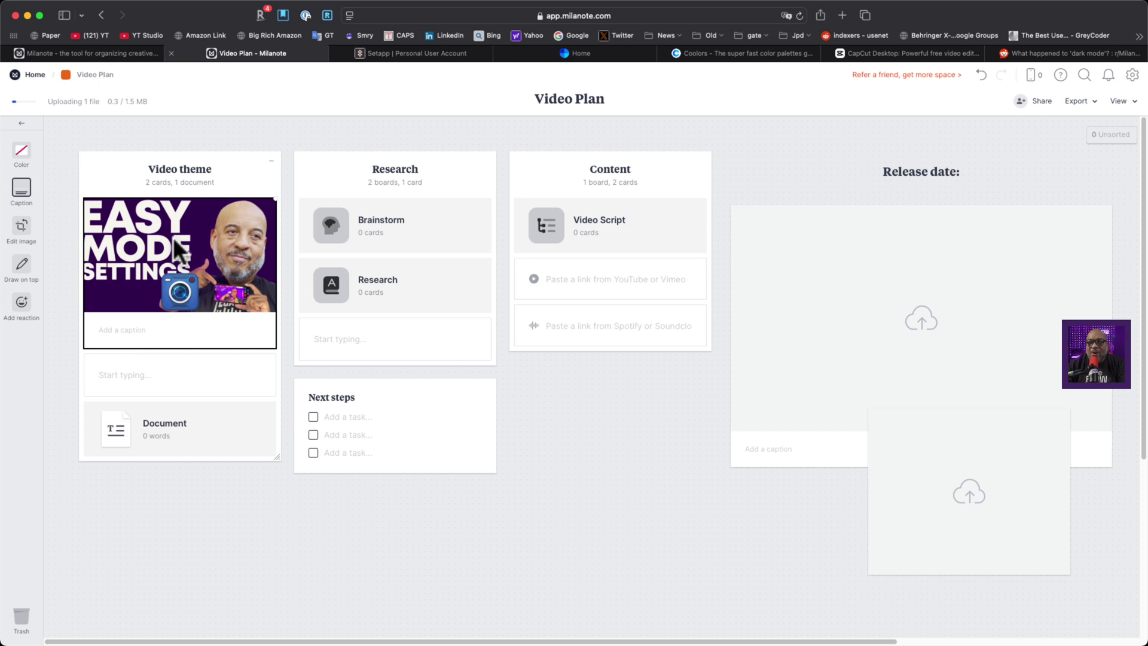
left_click(167, 385)
left_click(164, 375)
Step: Replace the Video Plan title with '% Apps Creators Should Know' and select the leading %
left_click(581, 99)
triple_click(583, 99)
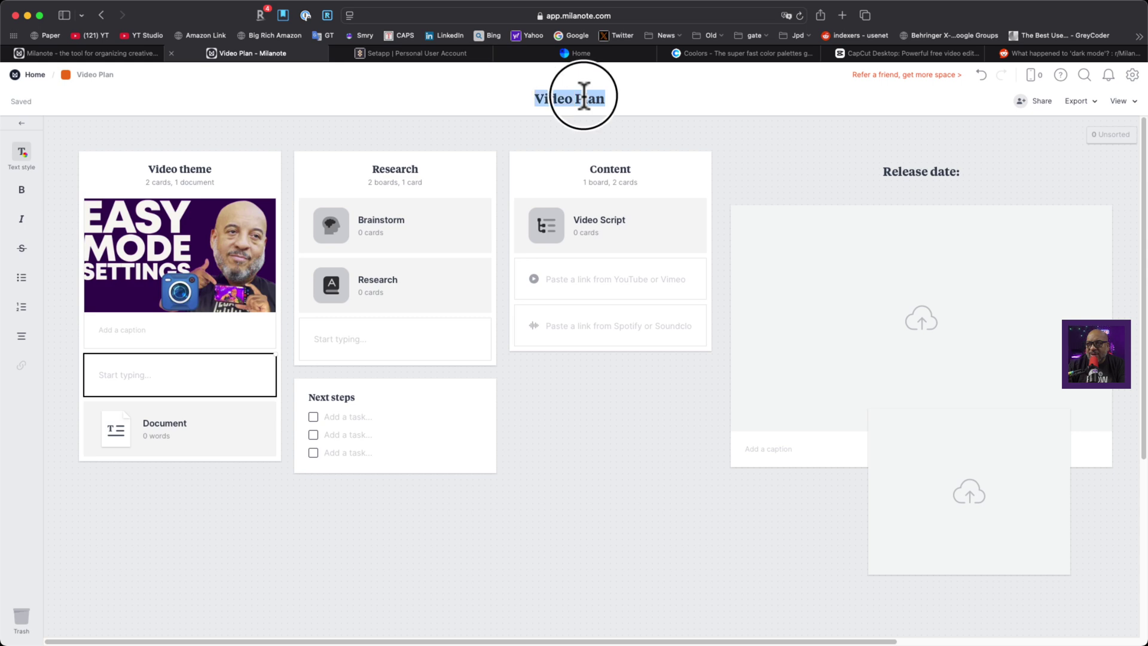
type("dasa")
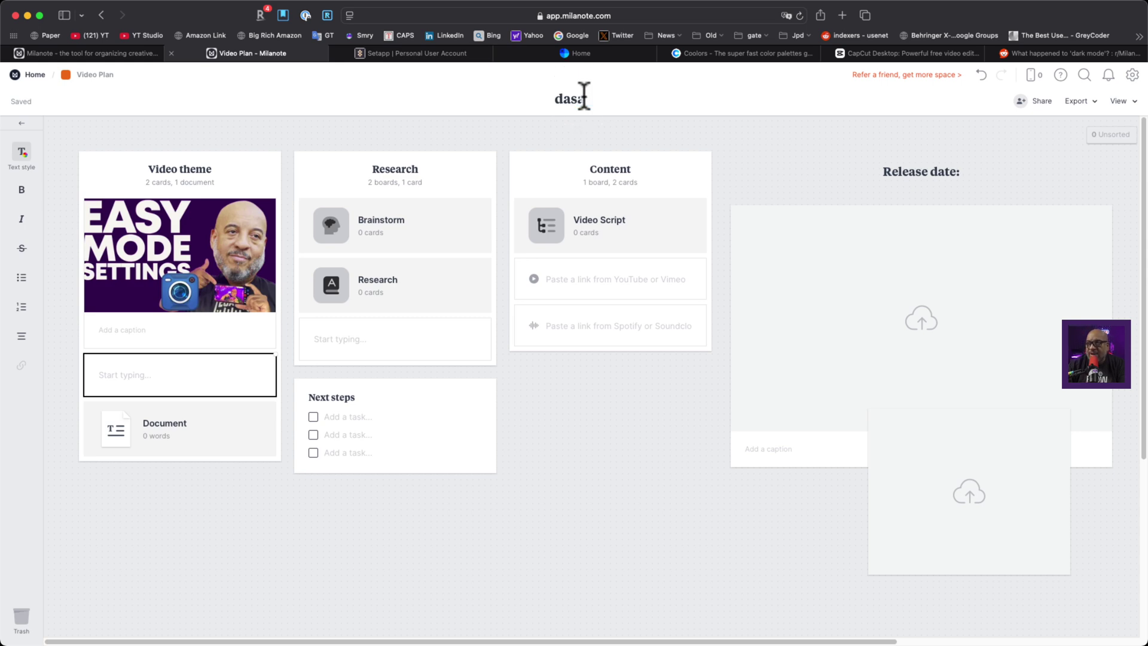
key("super+a")
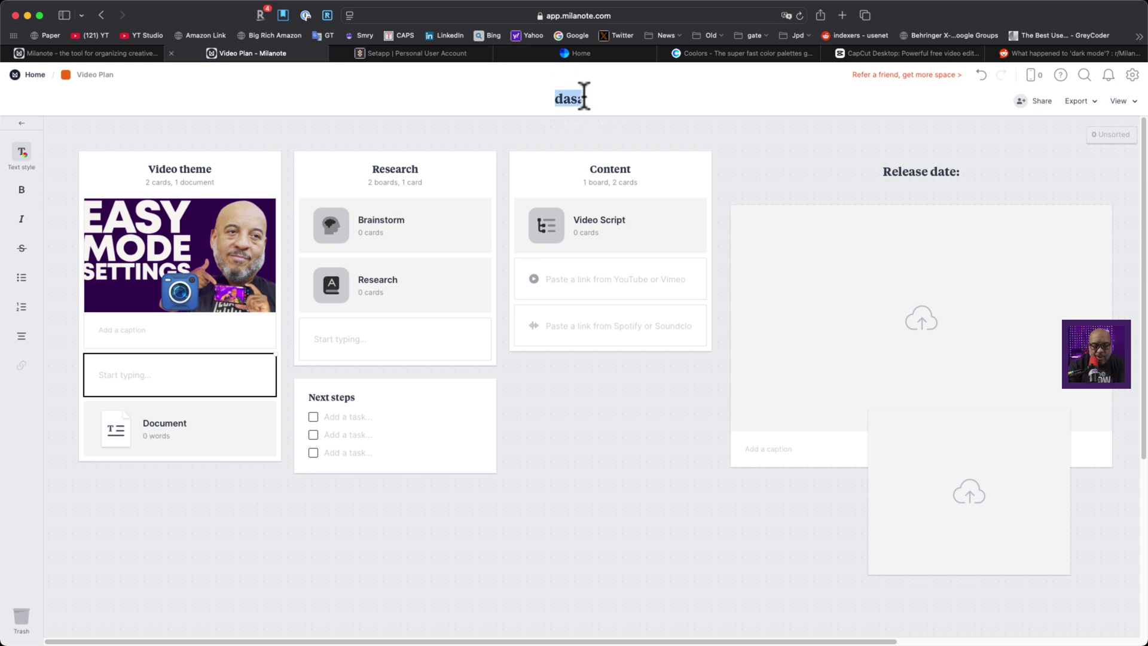
type("% Apps Treators")
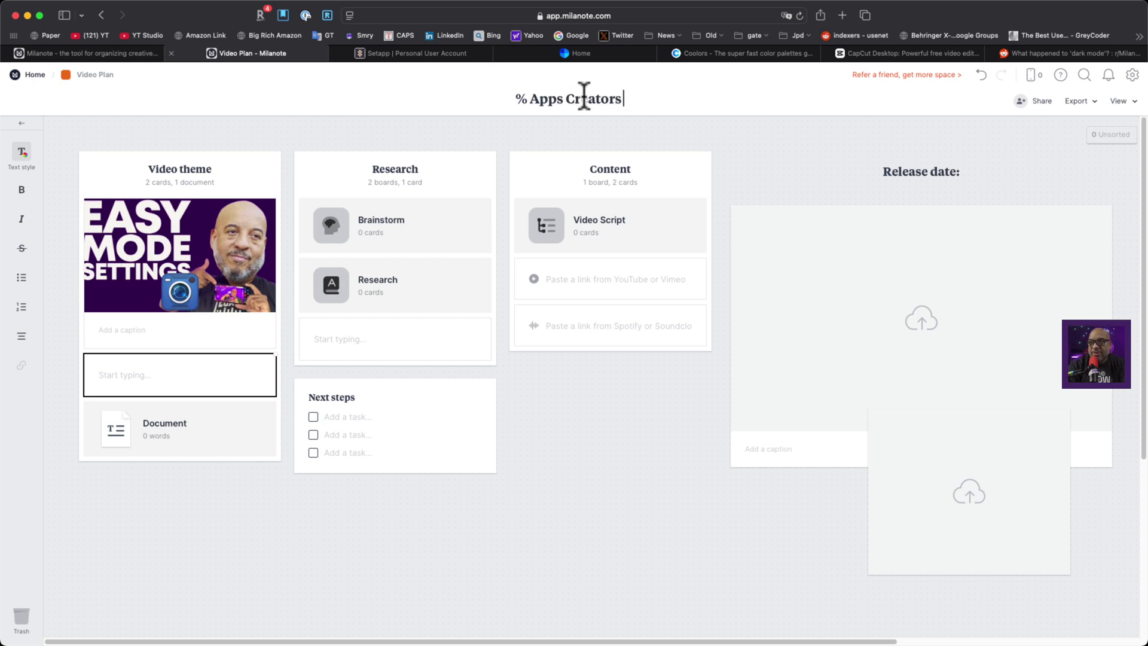
type(" Should")
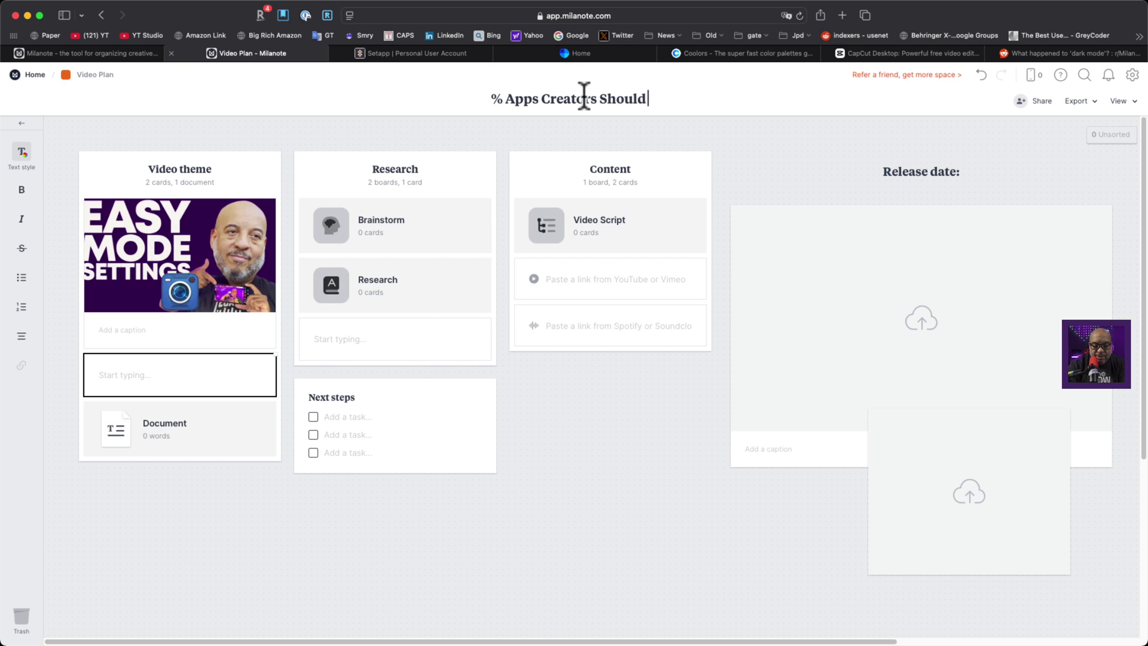
type(" Know")
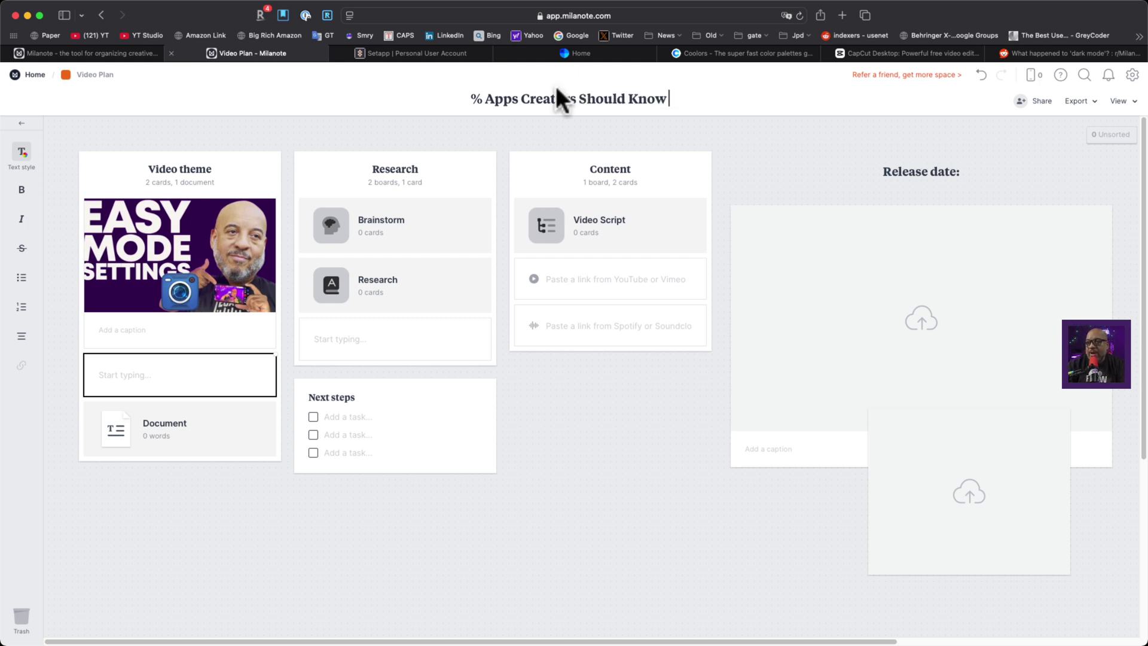
left_click_drag(482, 101, 459, 100)
Step: Change the title's leading % to 5 and add a coolors.co link card to Research
type("5")
left_click(303, 132)
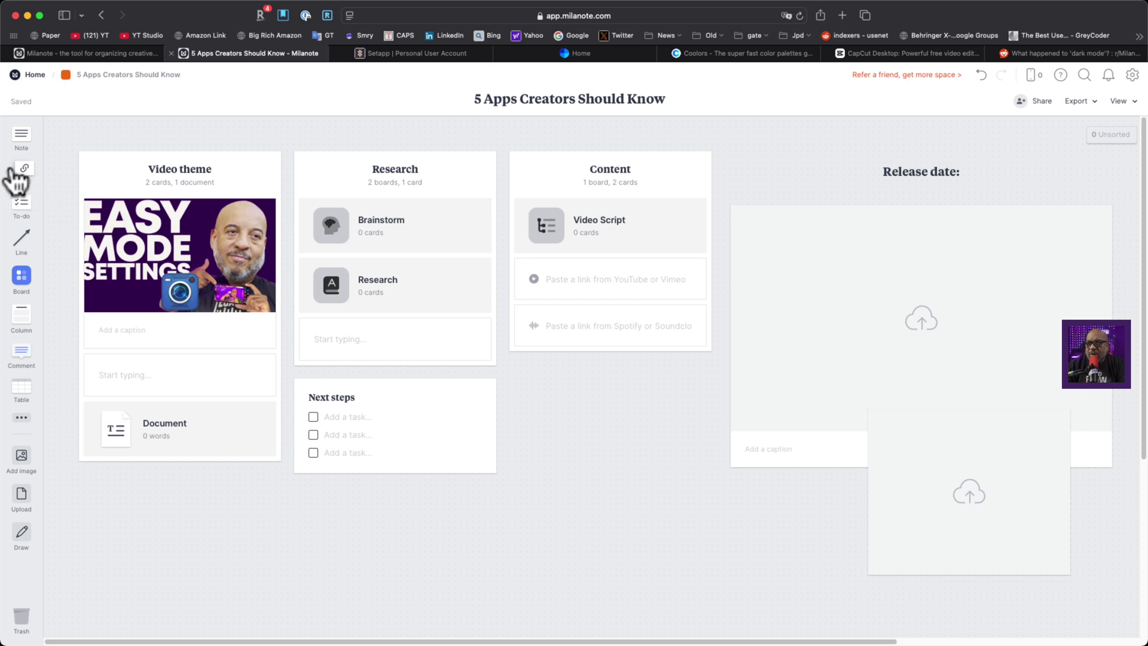
left_click_drag(21, 171, 346, 331)
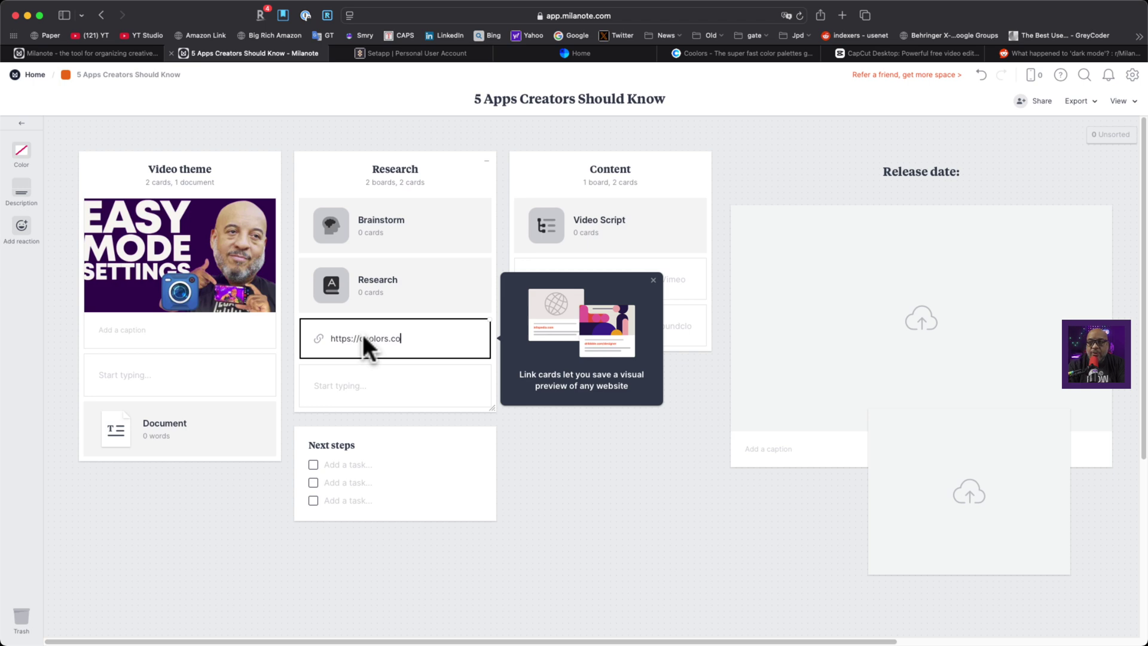
key("Return")
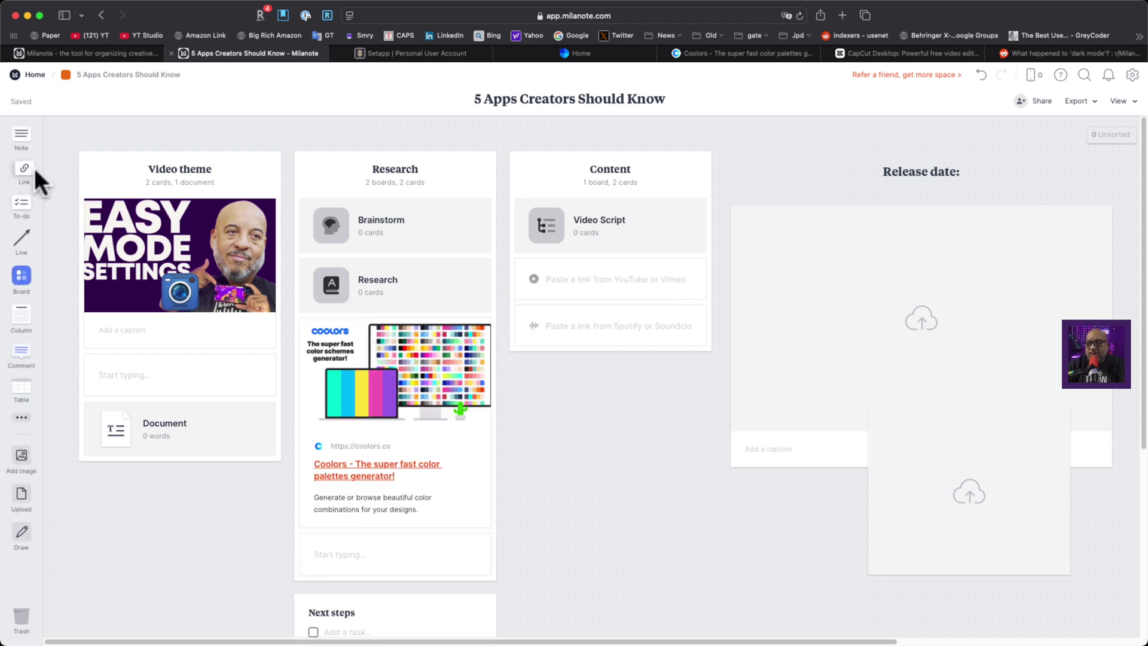
Step: Add a sipapp.io link card below it in the Research column
left_click_drag(28, 173, 346, 547)
scroll(390, 509, "down", 2)
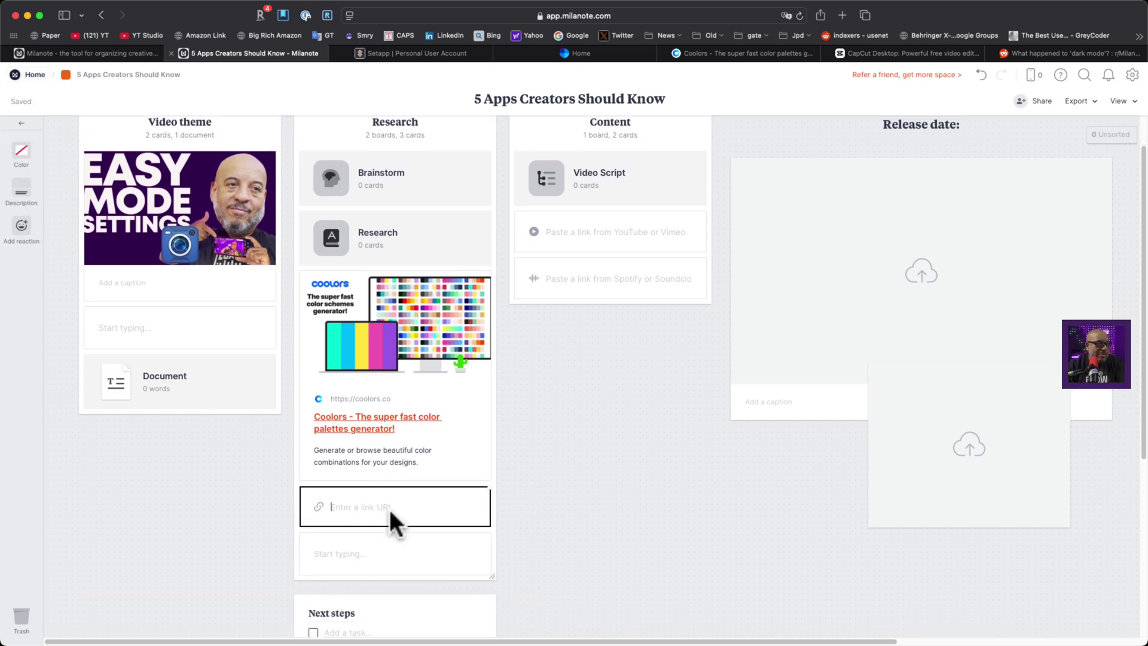
type("https://sipapp.io")
key("Return")
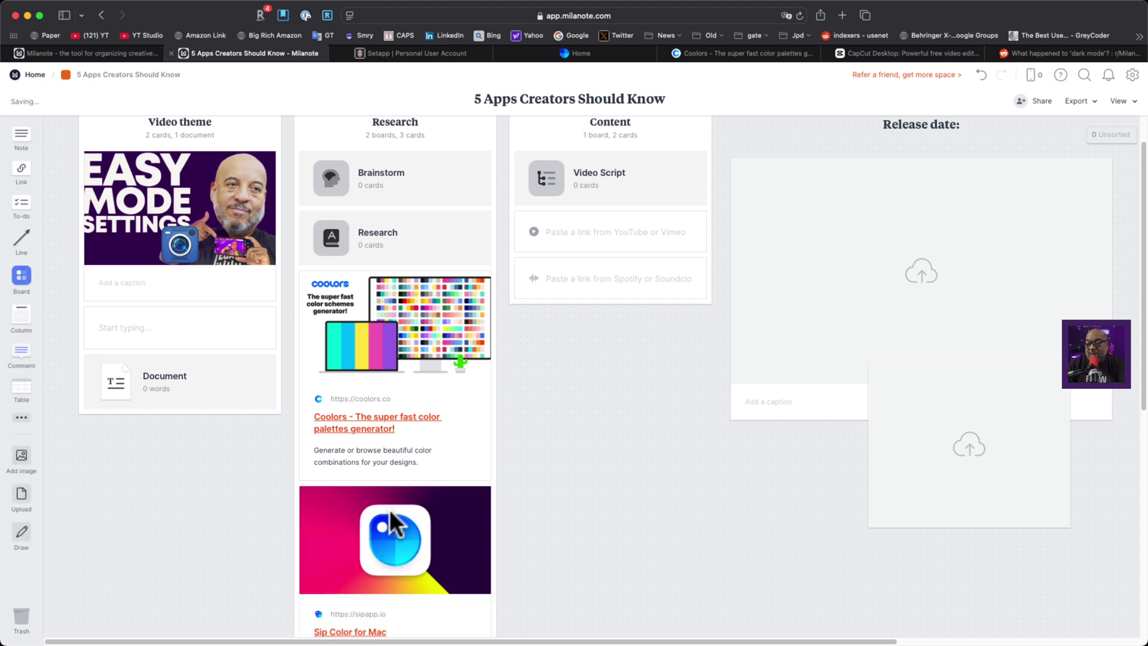
scroll(402, 461, "down", 10)
Step: Paste the capcut link as a card, move it into Research, and open it
left_click(346, 400)
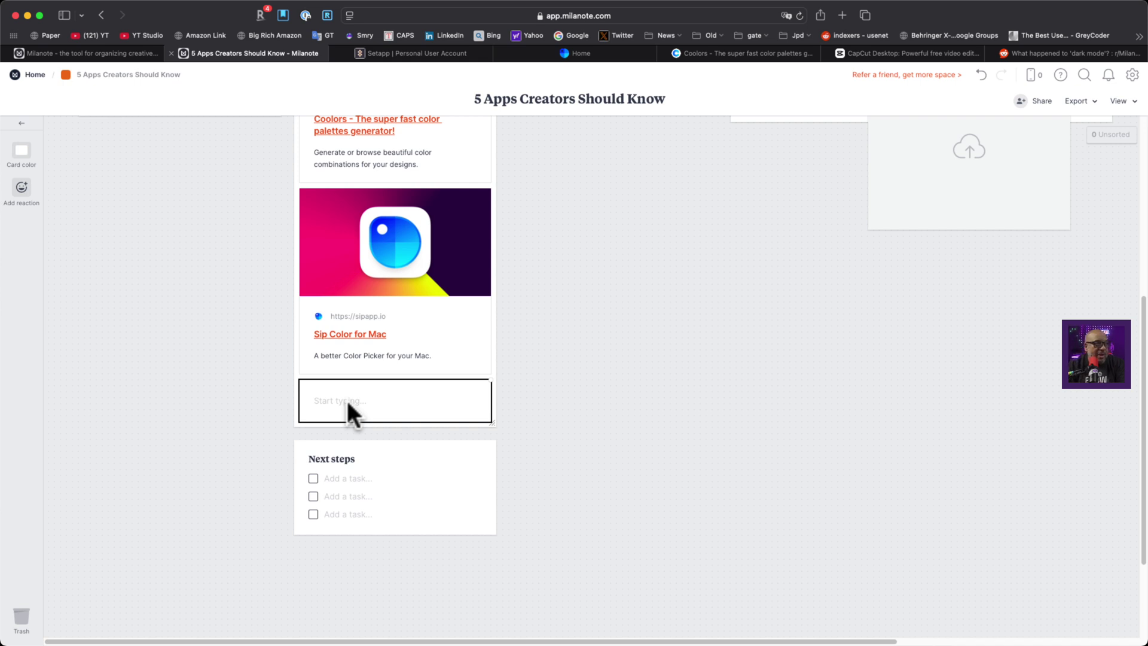
key("cmd+v")
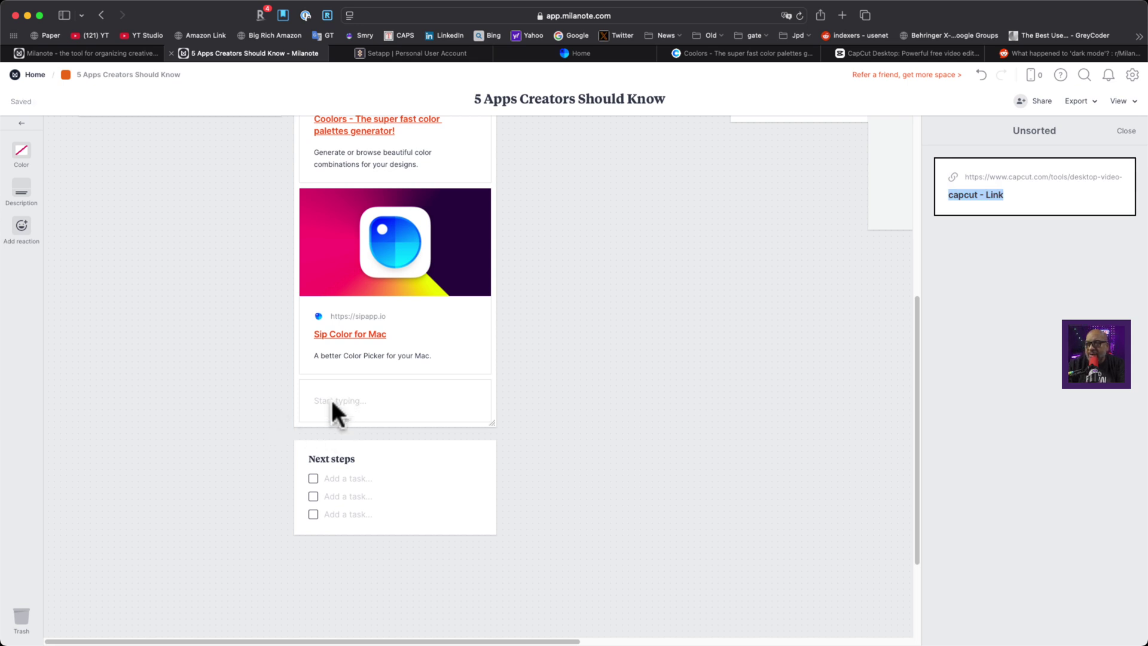
left_click(331, 400)
left_click_drag(1066, 194, 425, 403)
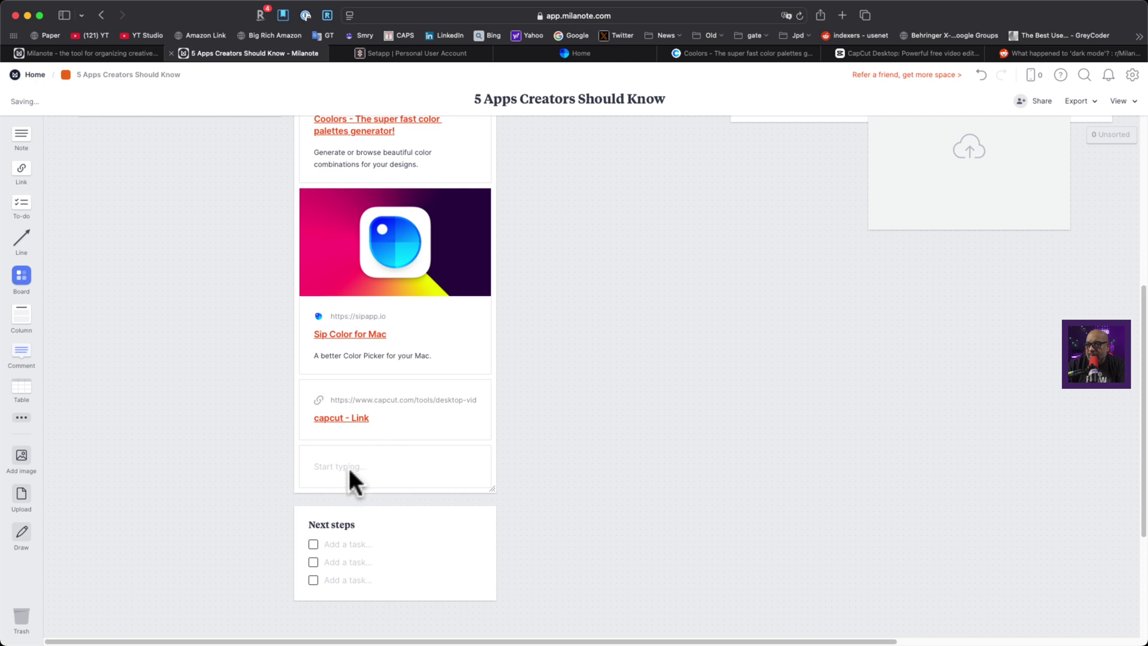
left_click(353, 479)
left_click(97, 197)
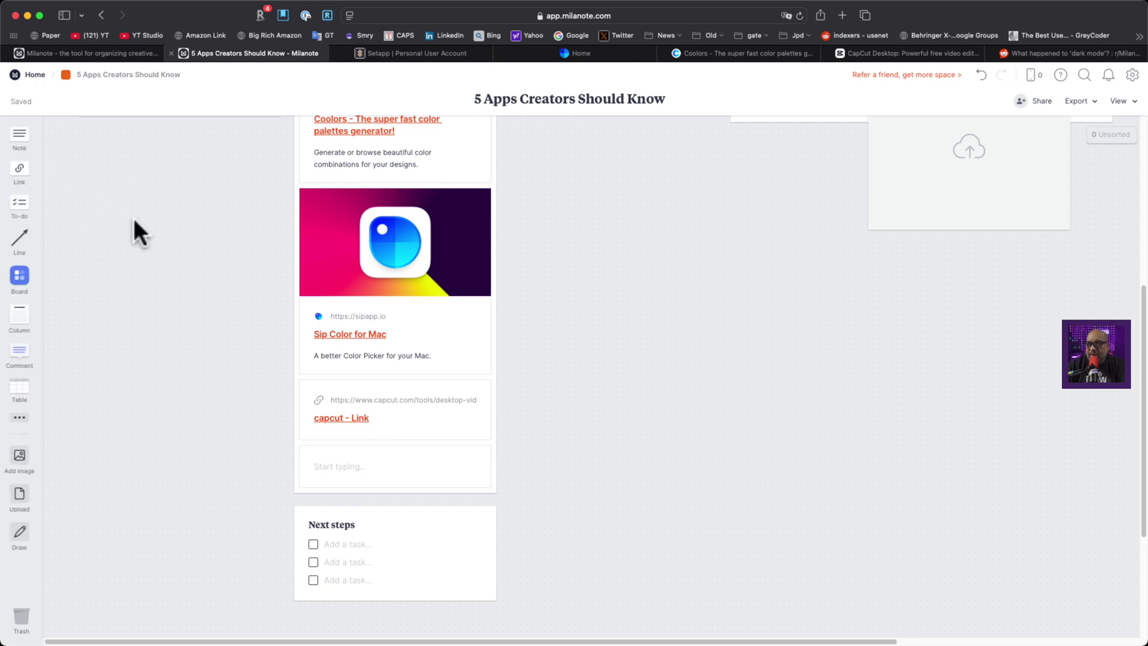
scroll(475, 303, "up", 5)
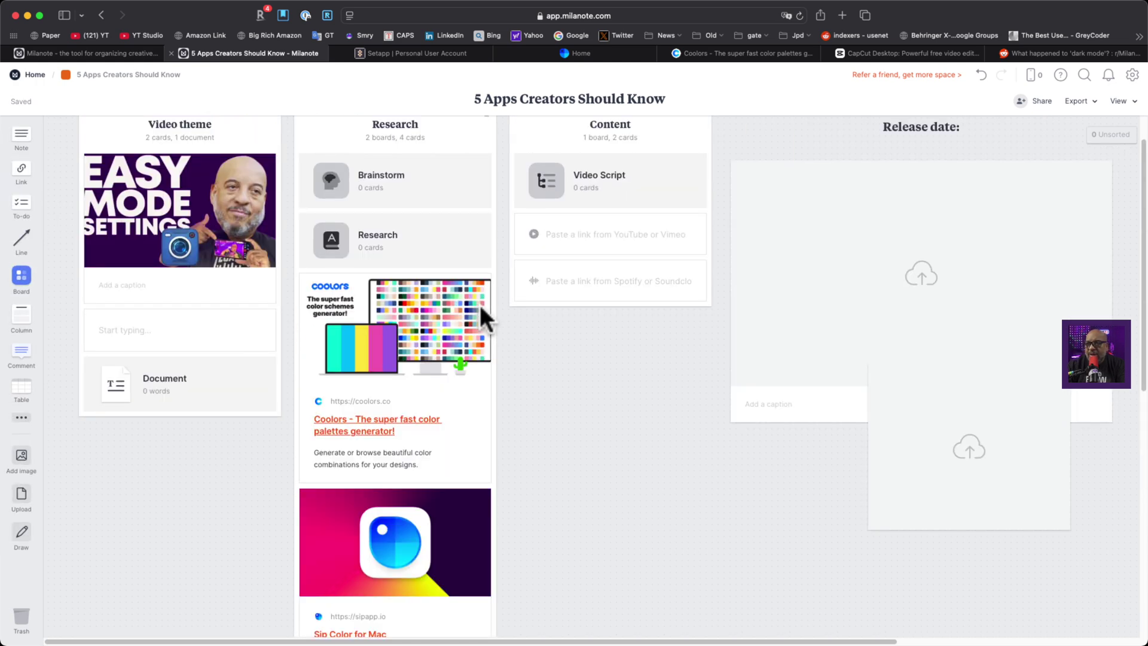
scroll(480, 305, "down", 6)
left_click(346, 365)
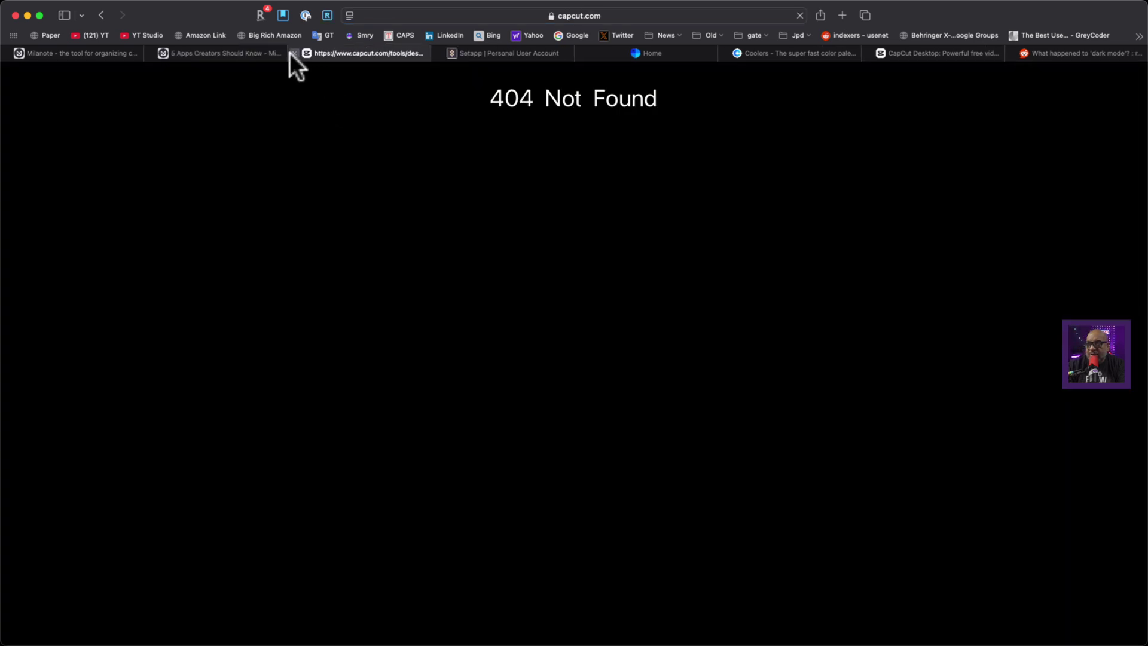
Step: Trim the address bar URL down to capcut.com, copy it, and return to the board tab
left_click(529, 17)
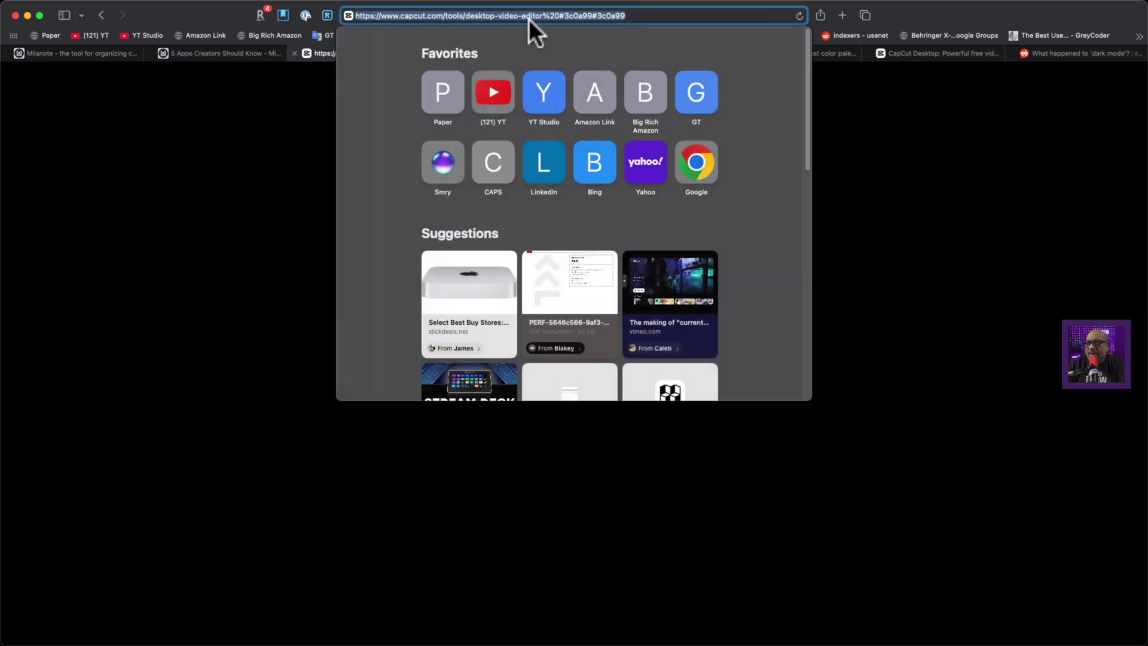
left_click(443, 17)
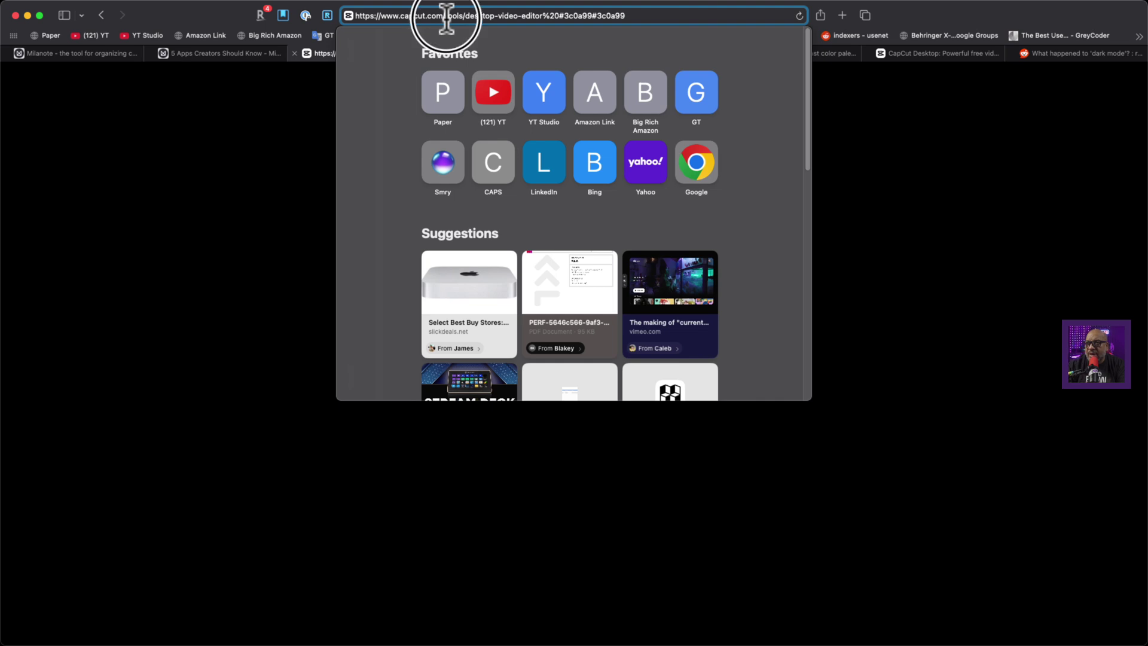
left_click_drag(444, 17, 799, 17)
key("BackSpace")
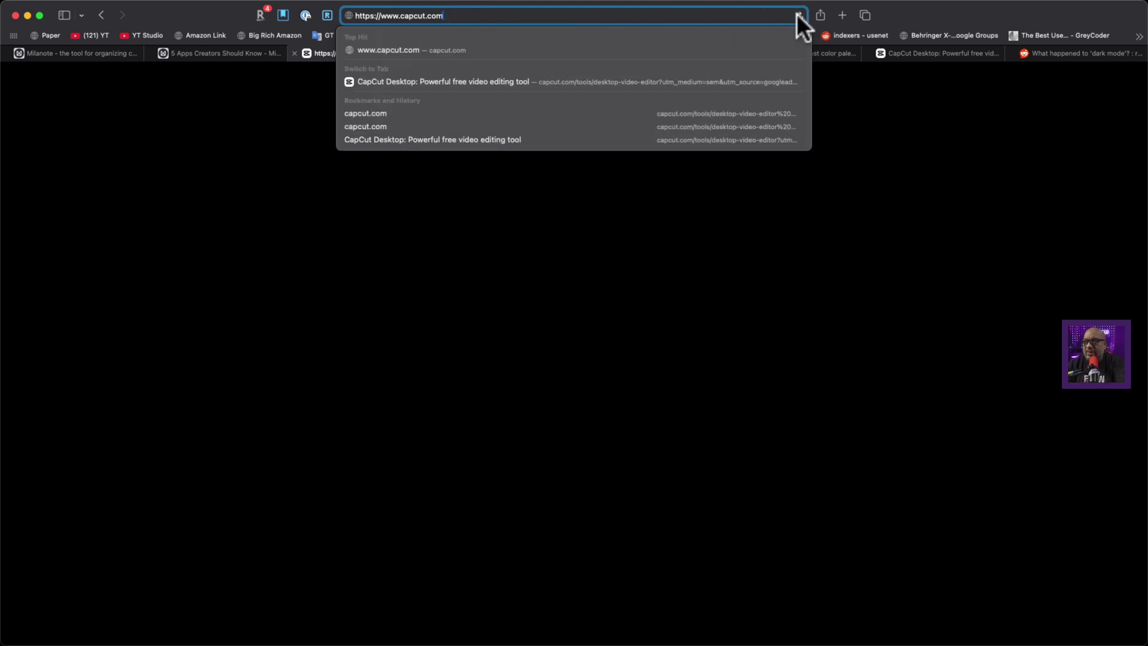
key("super+a")
key("super+c")
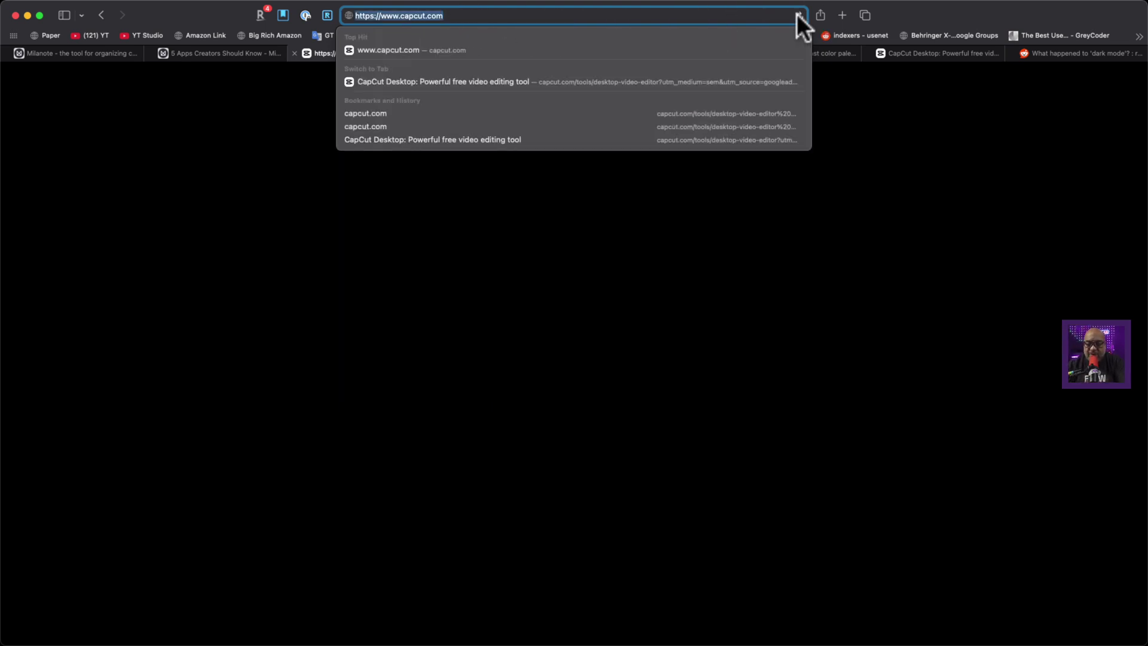
left_click(197, 52)
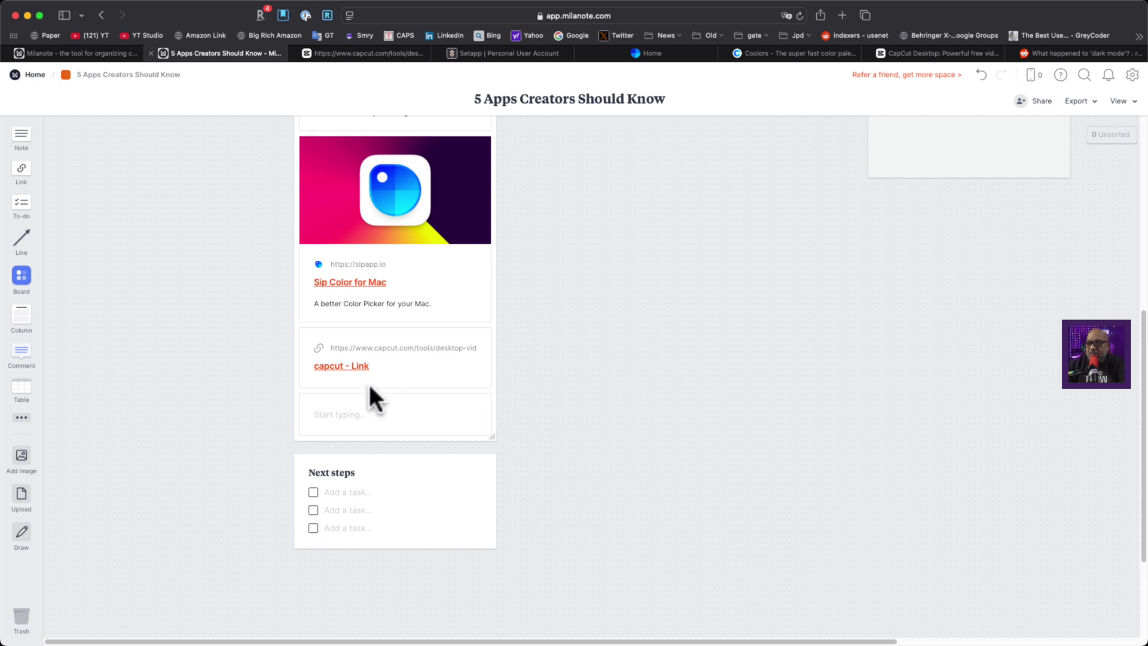
left_click(411, 350)
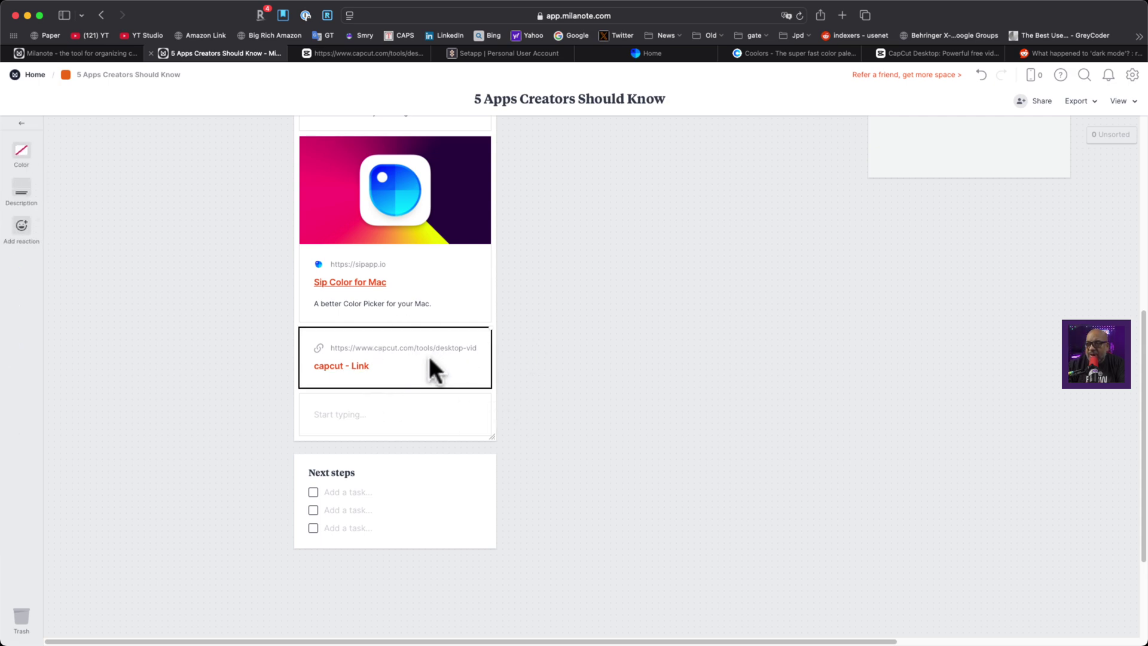
right_click(431, 369)
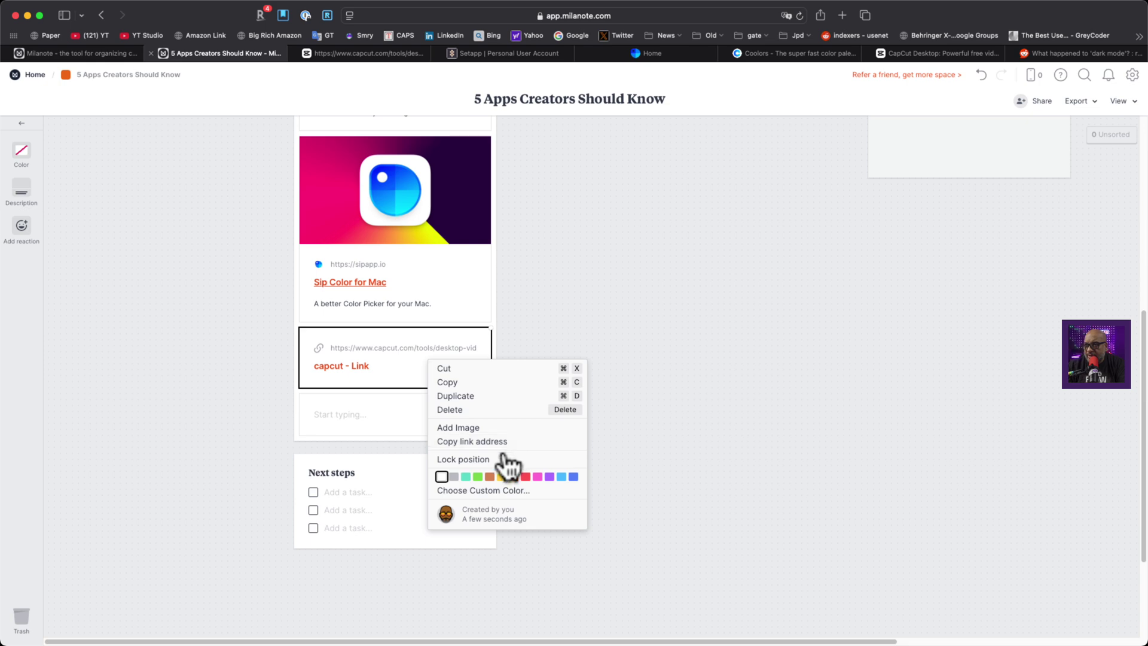
left_click(558, 411)
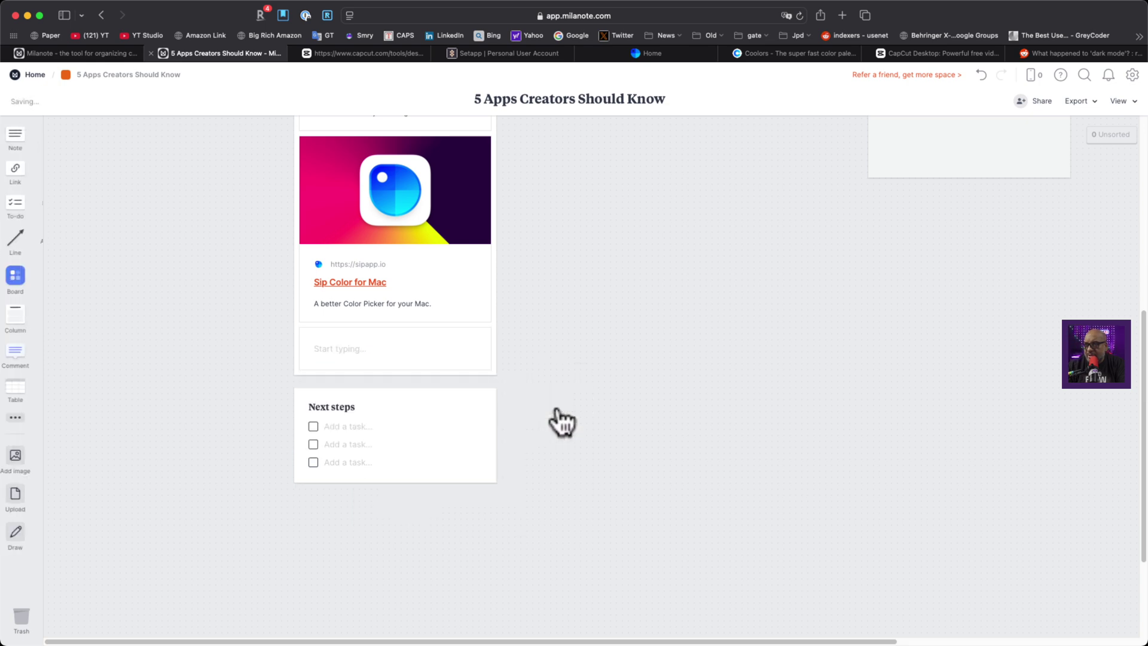
left_click_drag(27, 171, 333, 346)
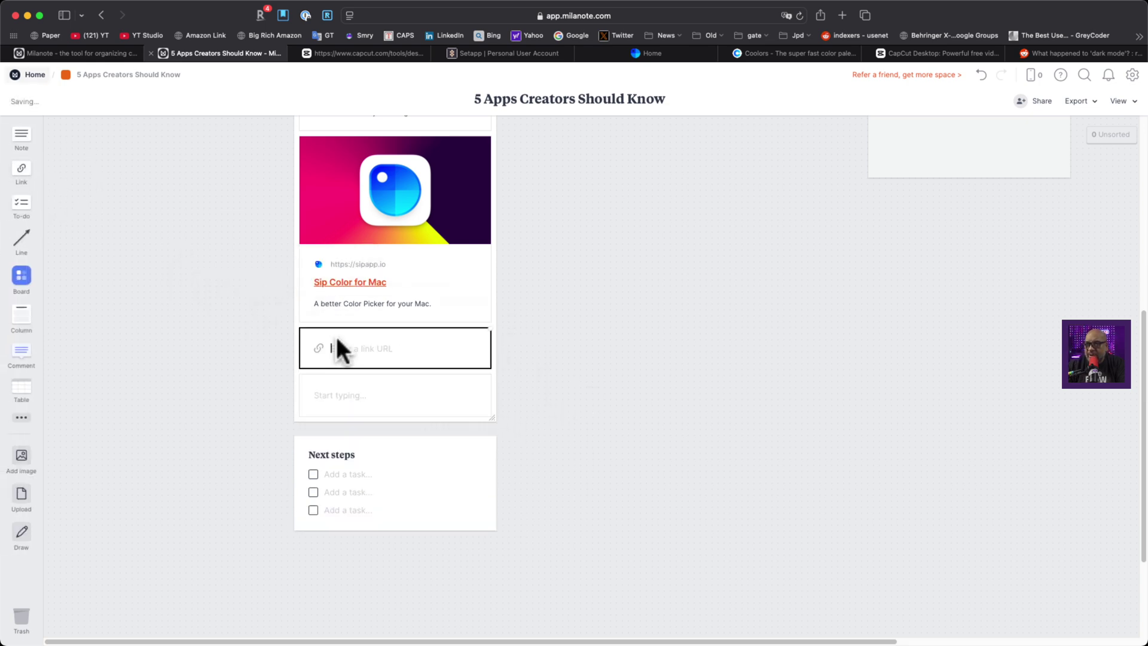
key("super+v")
key("Return")
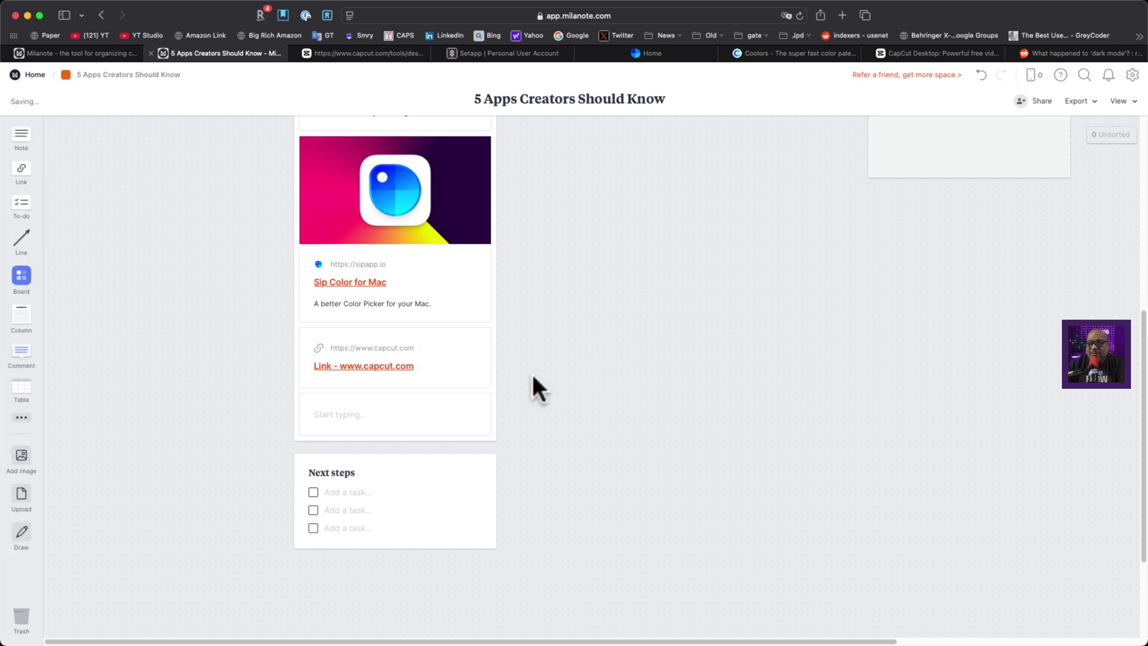
Step: Move the Next steps to-do list out of Research to just below the Content column
scroll(533, 377, "up", 4)
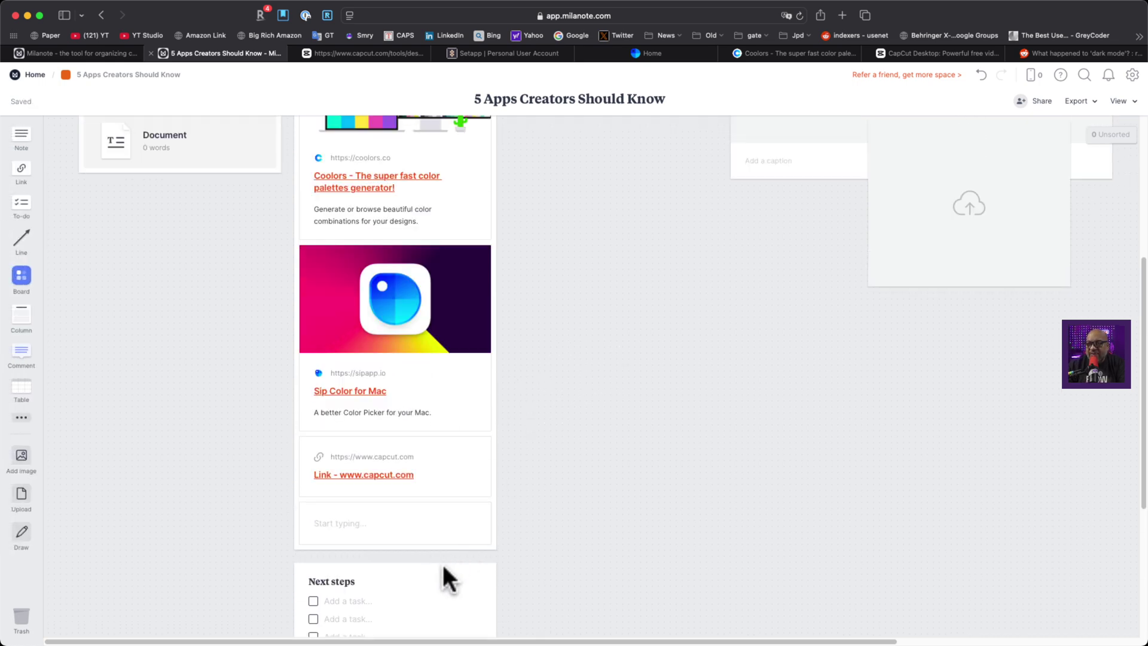
scroll(654, 508, "up", 10)
scroll(622, 498, "down", 10)
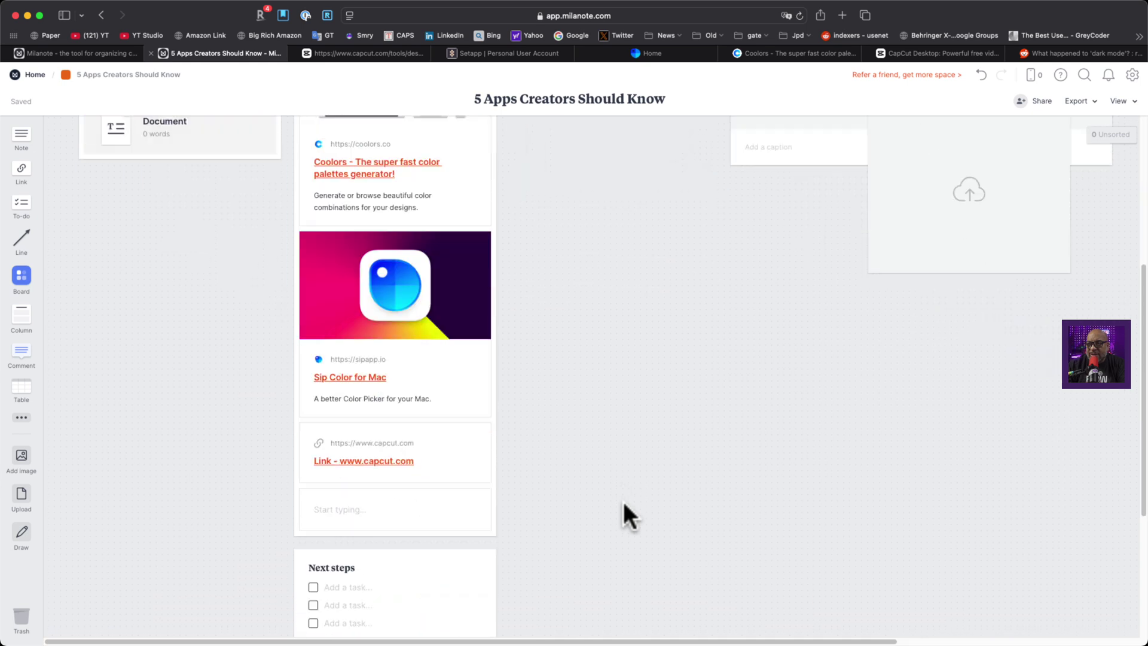
left_click_drag(421, 559, 656, 139)
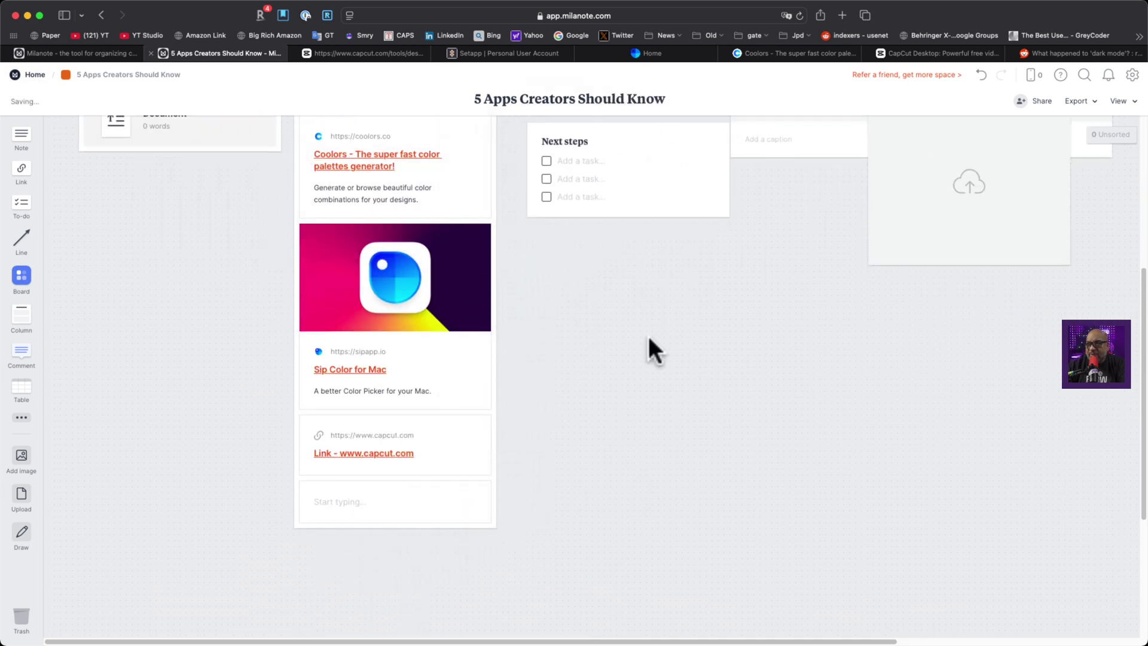
scroll(647, 344, "up", 10)
left_click_drag(638, 451, 626, 381)
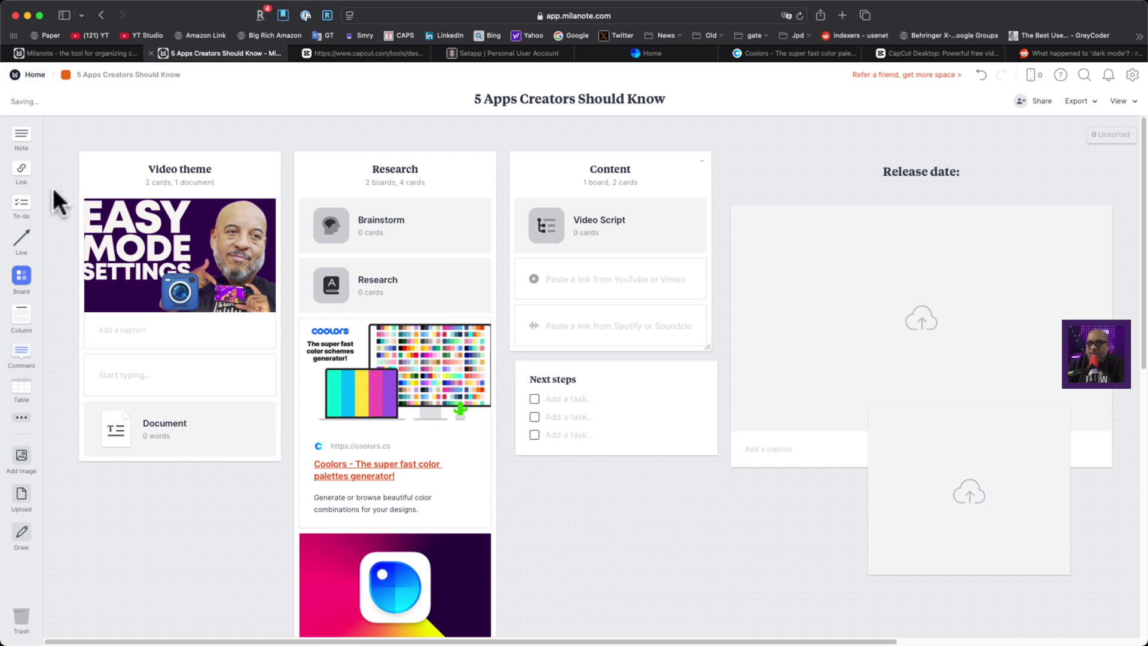
Step: Add a to-do list under Video theme with Brainstorm Titles, Create Thumbnail and Points
left_click_drag(24, 207, 115, 518)
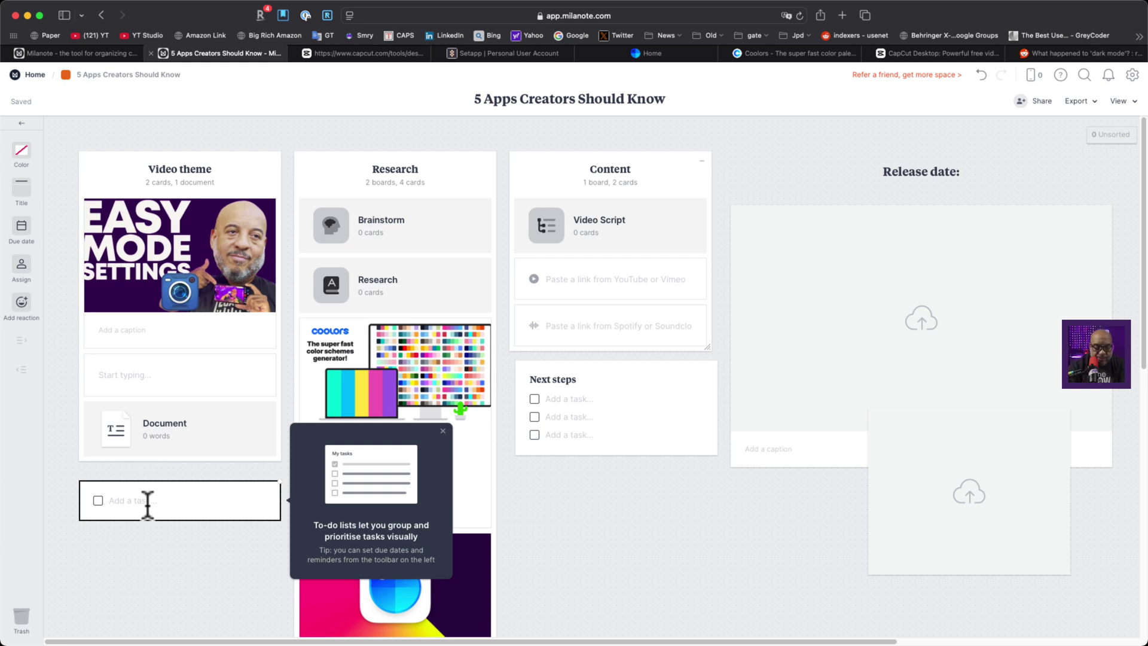
type("Brainstorm Titles")
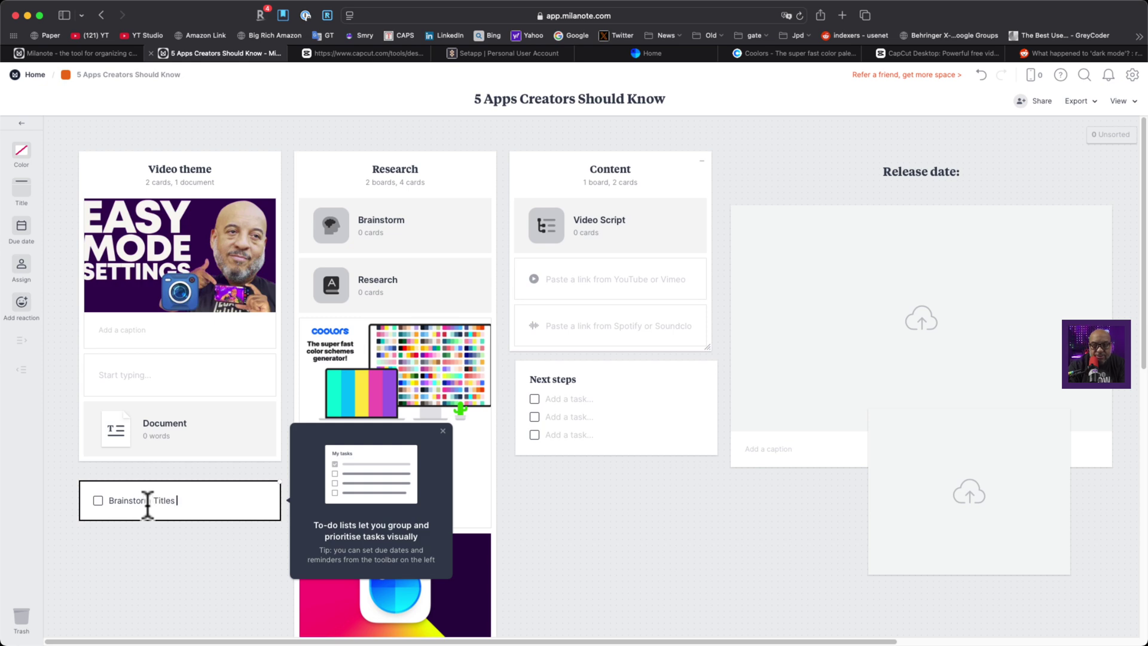
key("Return")
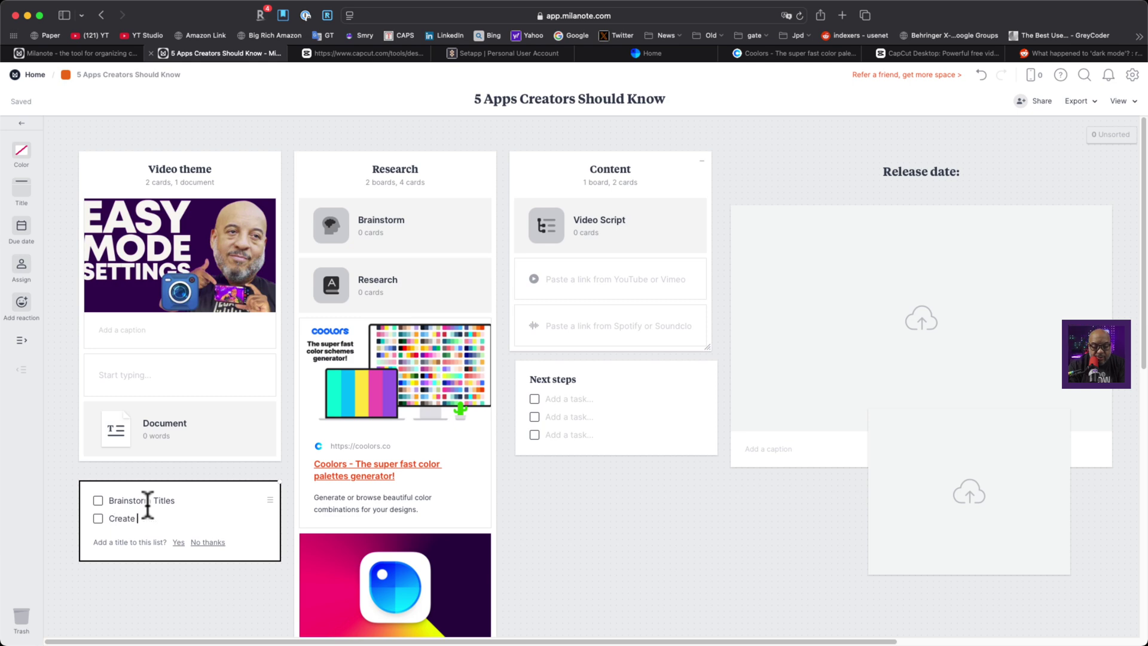
type("bnail")
key("Return")
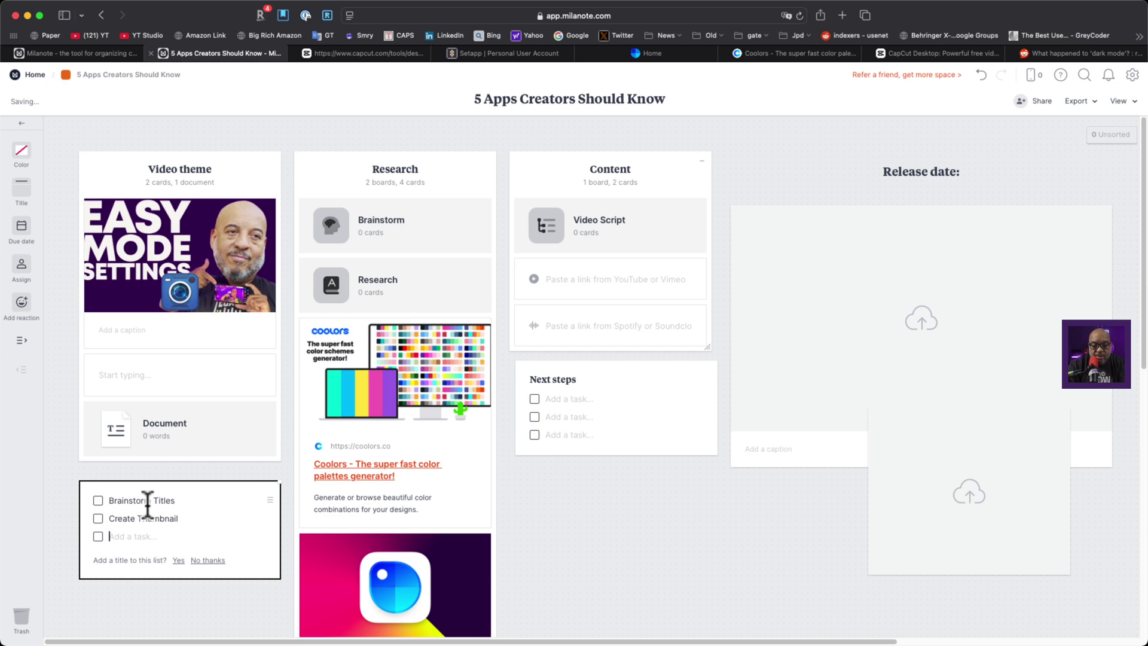
type("Points")
key("Return")
Step: Add the tasks Pull Links, Description, SEO and Transscribe, then open the Brainstorm board
type("Pull Links")
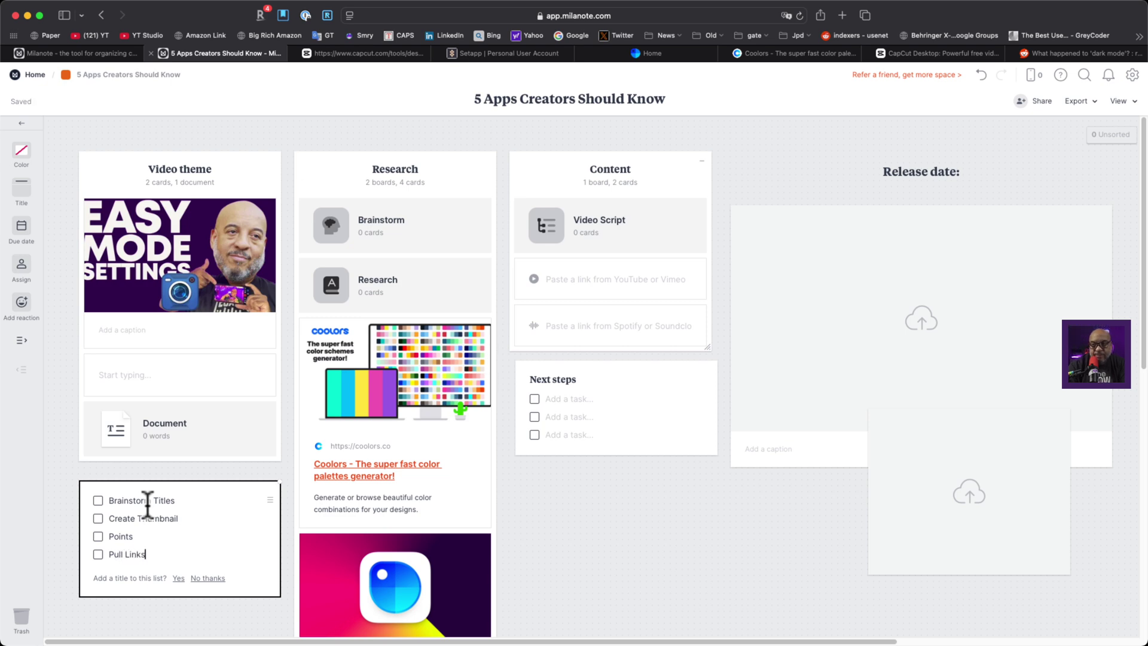
key("Return")
type("Description")
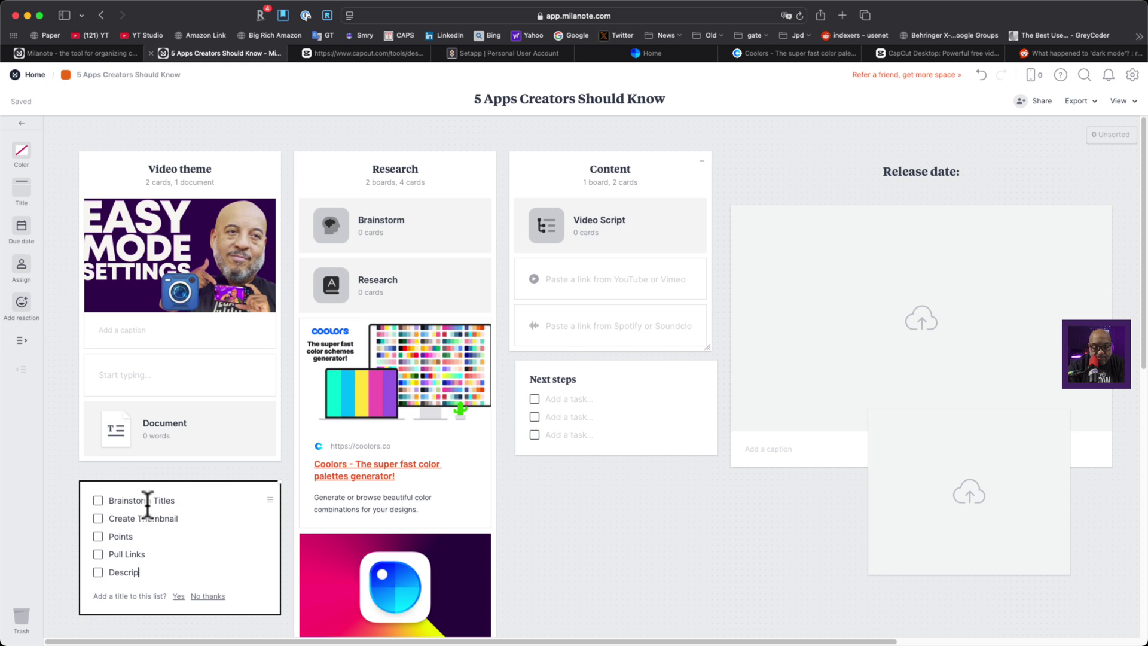
key("Return")
type("SEO")
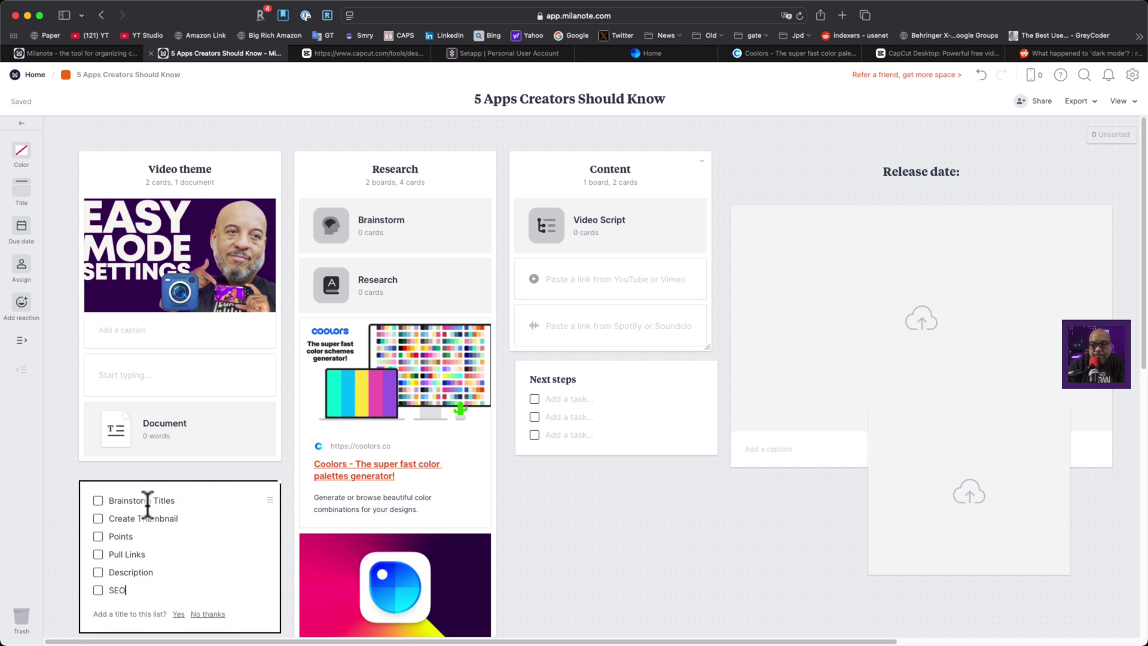
key("Return")
type("Transscribe")
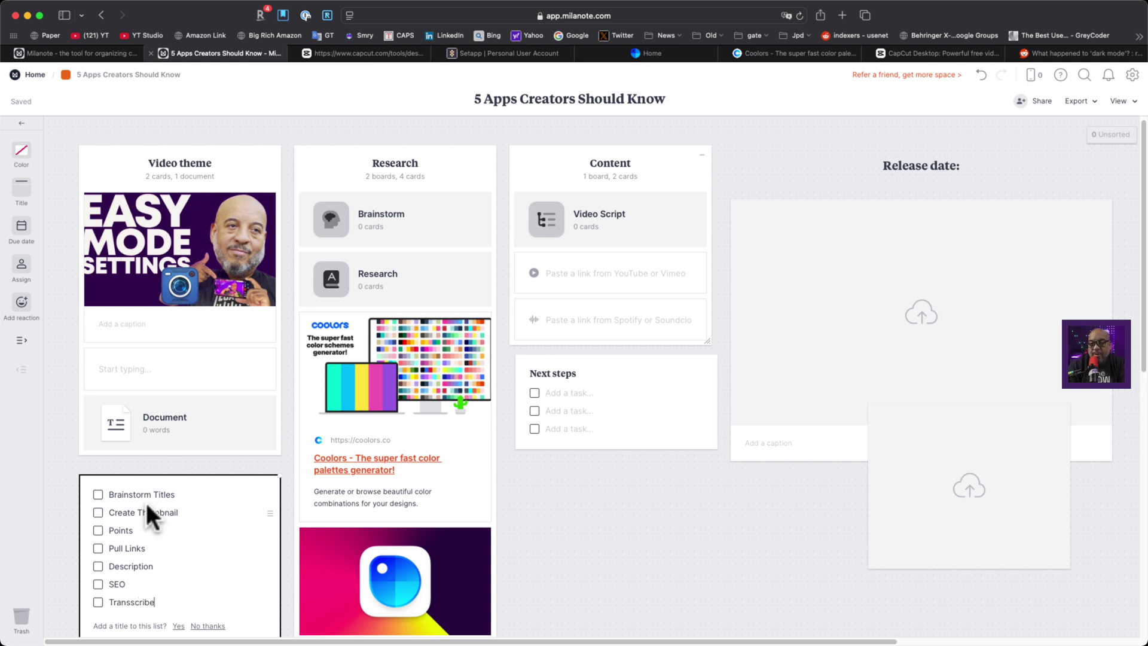
key("Return")
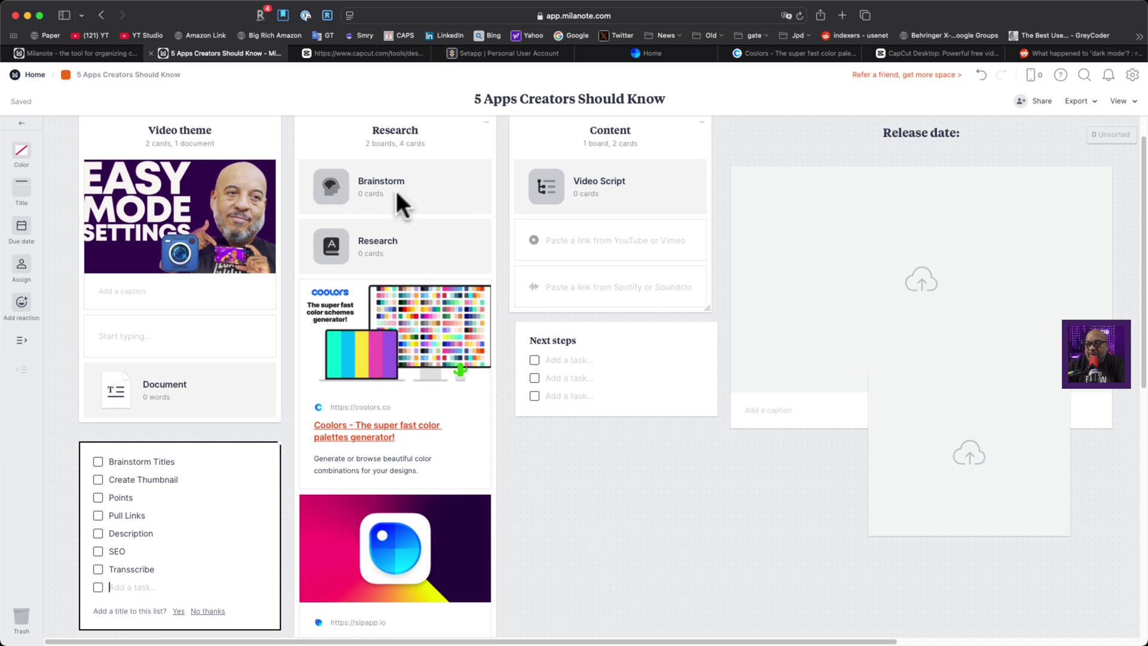
left_click(428, 188)
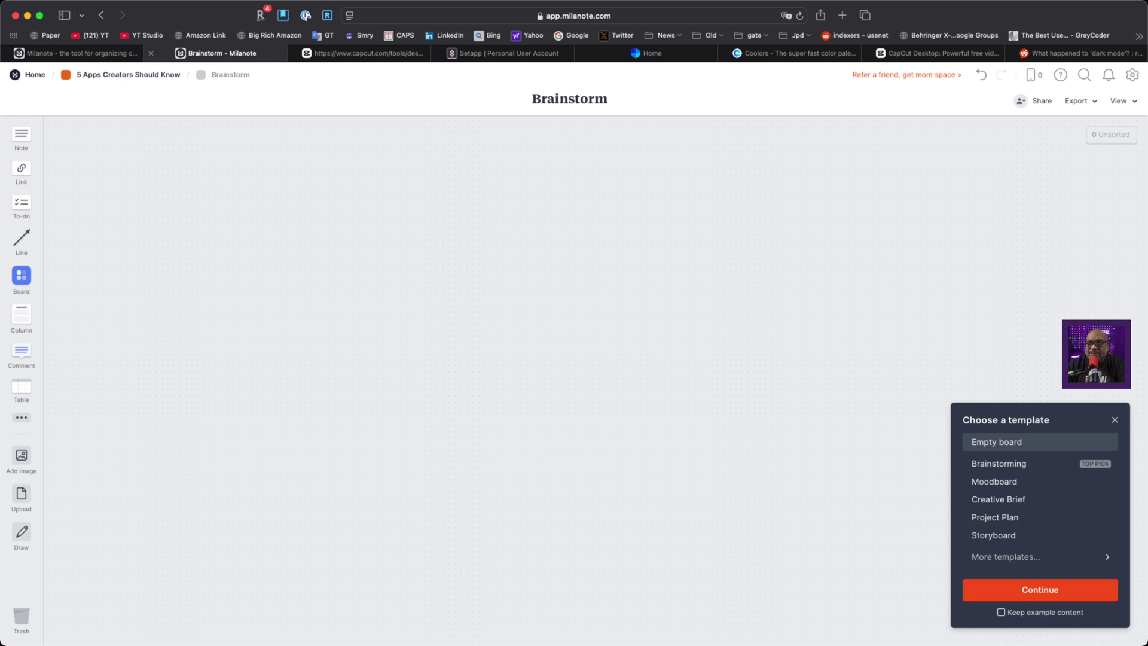
Step: Drop the studio wiring diagram and a viewer comment screenshot onto the Brainstorm board
left_click_drag(173, 149, 246, 259)
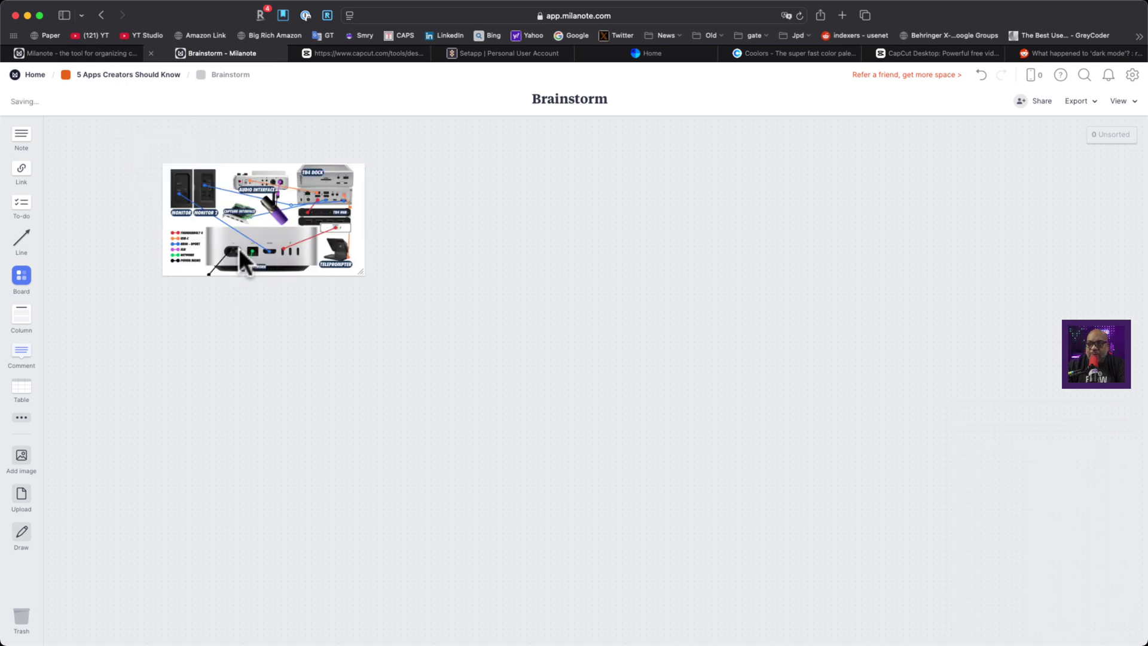
left_click_drag(455, 120, 499, 201)
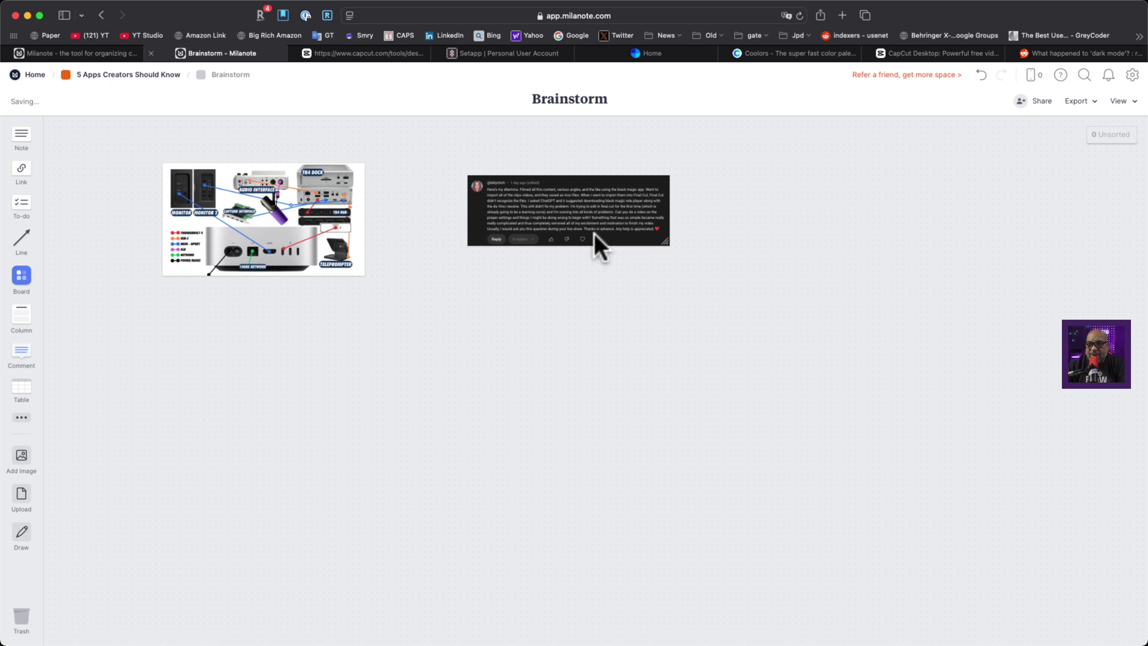
Step: Circle the comment screenshot with a red, third-size brush stroke and save the drawing
left_click(18, 545)
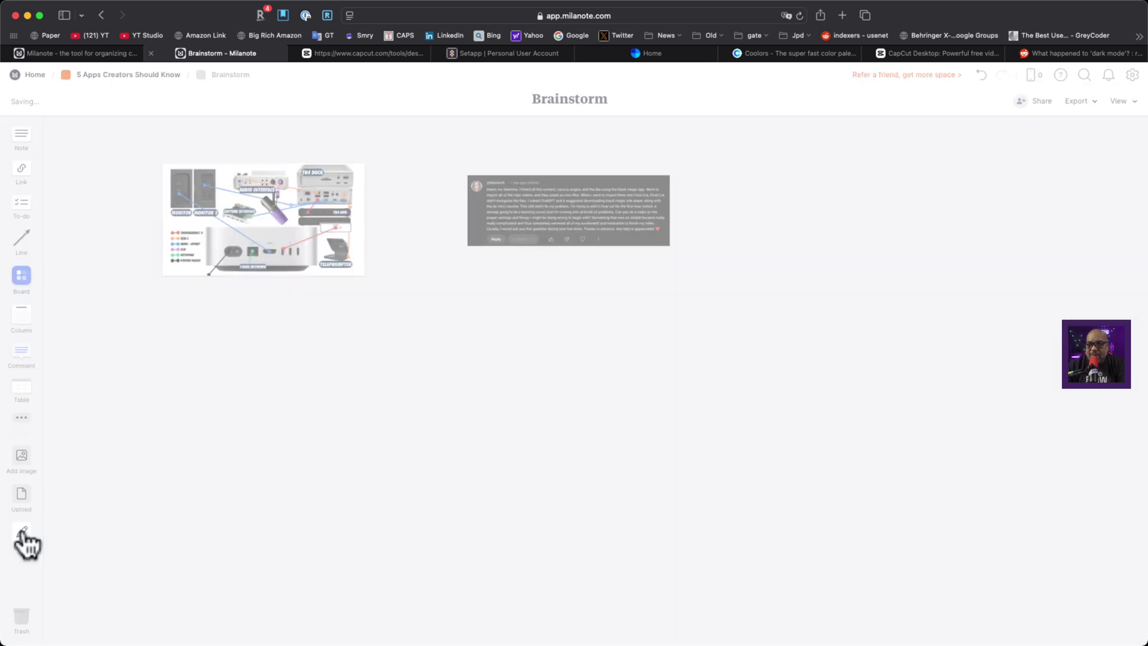
left_click(539, 608)
left_click(540, 526)
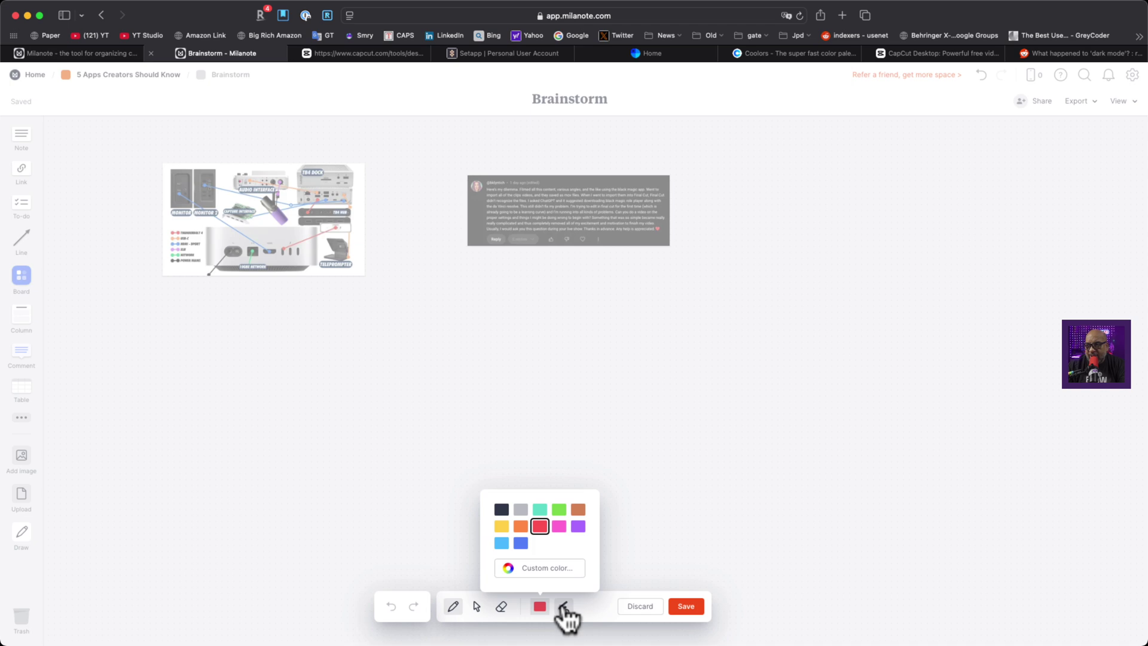
left_click(564, 608)
left_click(576, 571)
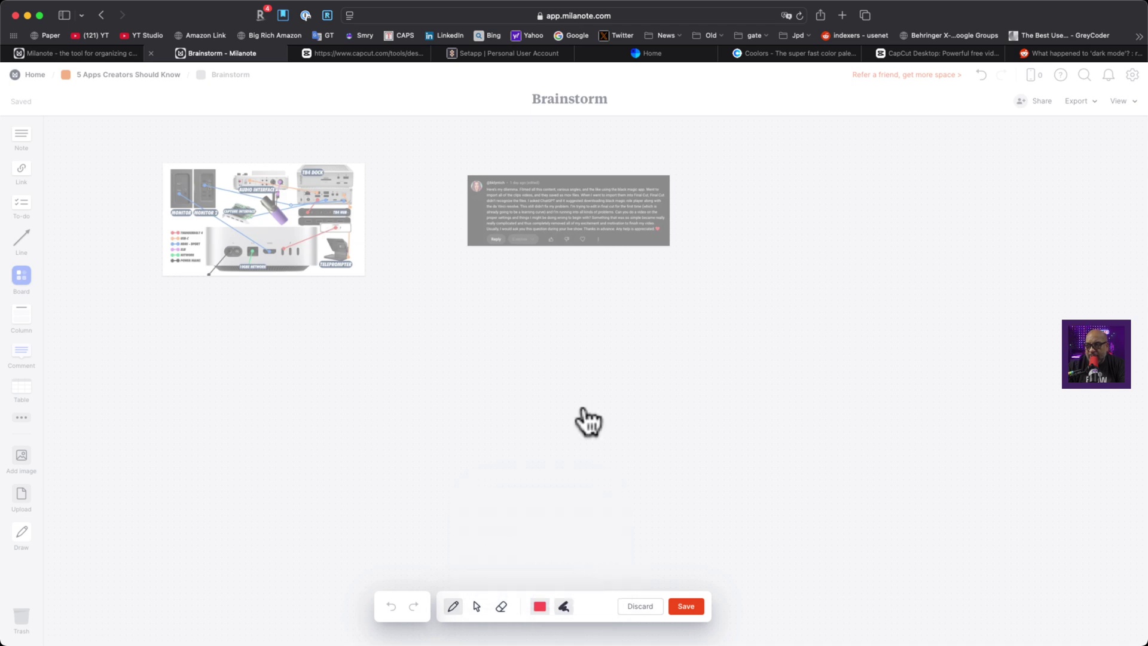
mouse_move(543, 145)
left_mouse_down()
mouse_move(448, 176)
mouse_move(454, 264)
mouse_move(644, 274)
mouse_move(710, 170)
mouse_move(565, 144)
left_mouse_up()
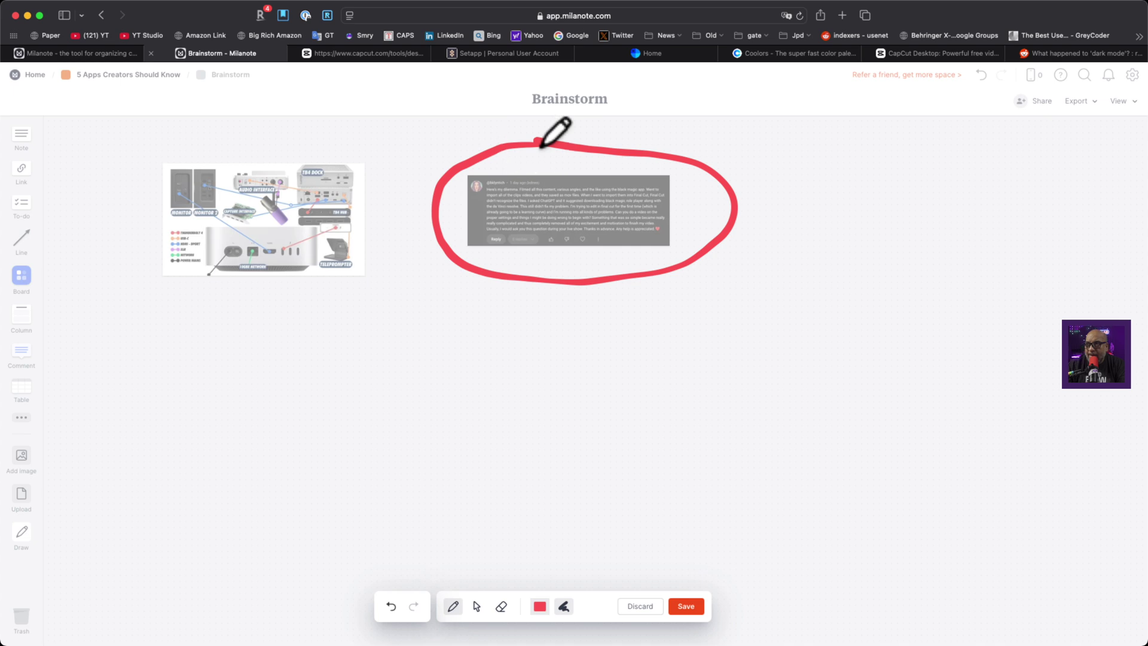
left_click(678, 605)
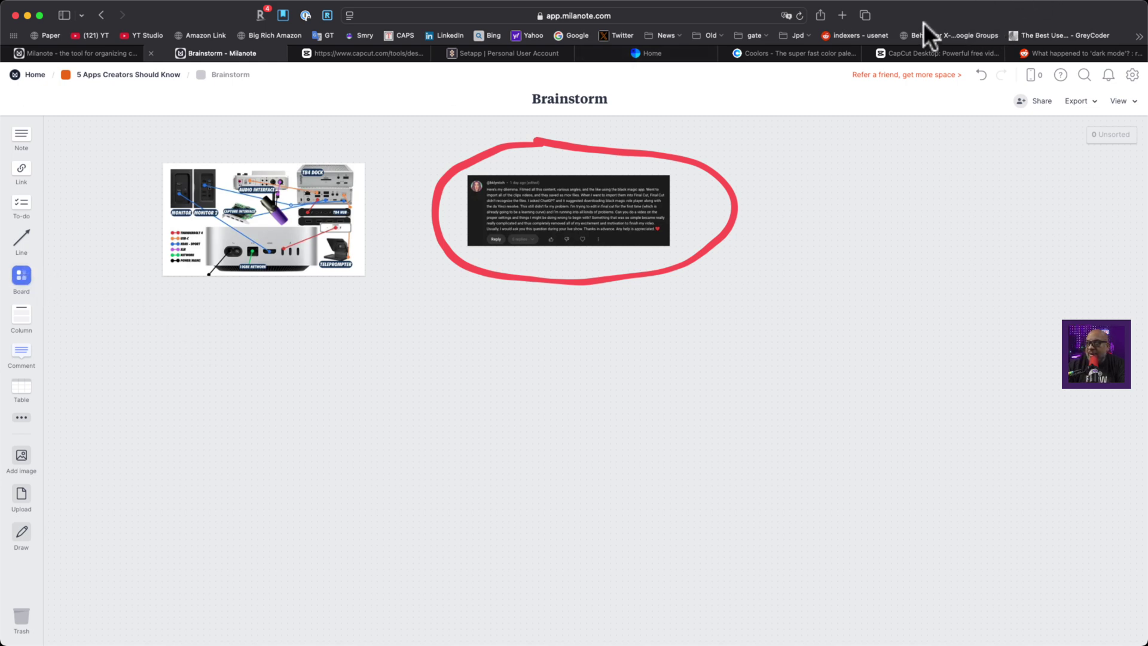
Step: Load the Blackmagic Camera product page in a new tab, grab its address, and return to Brainstorm
left_click(842, 15)
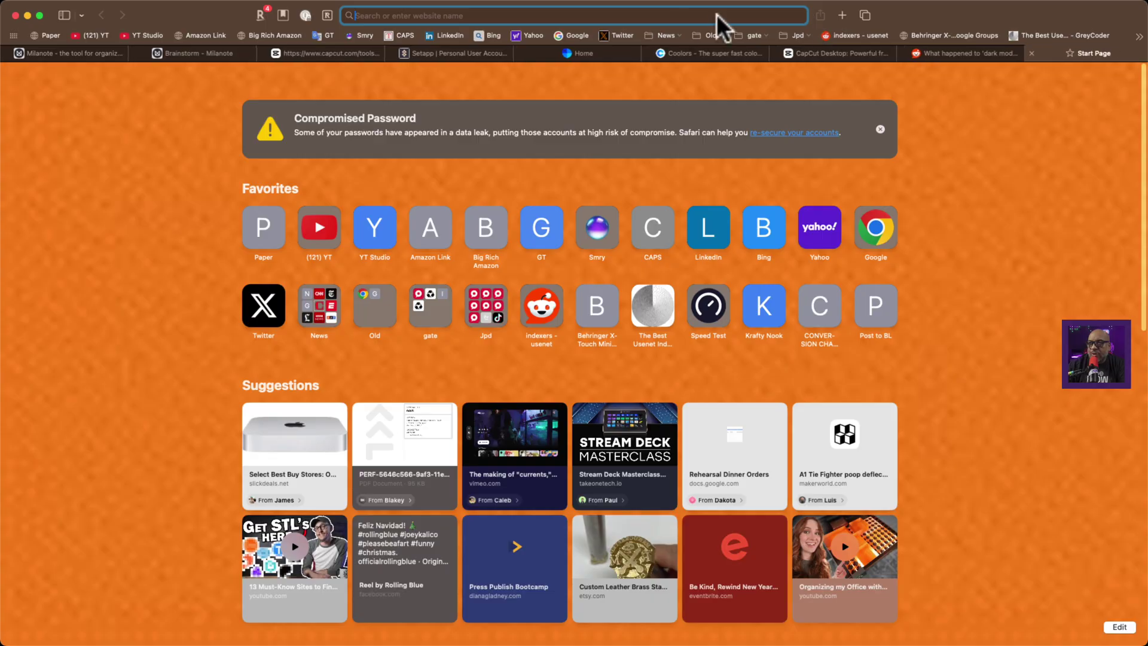
type("blackmagicdesign.com")
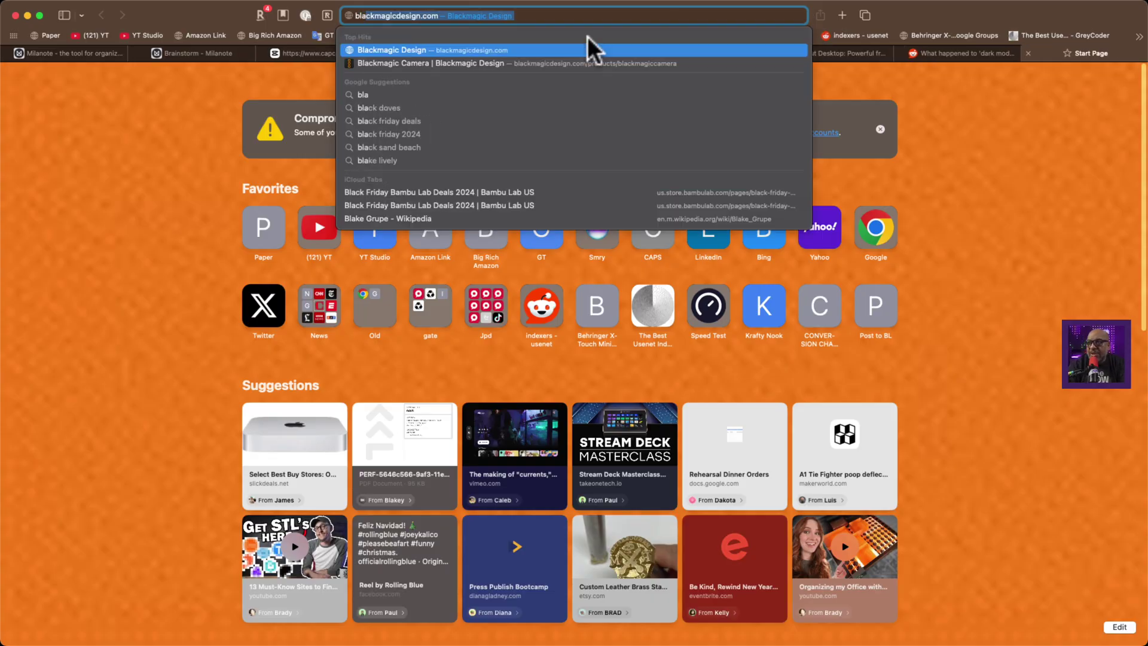
key("Down")
key("Return")
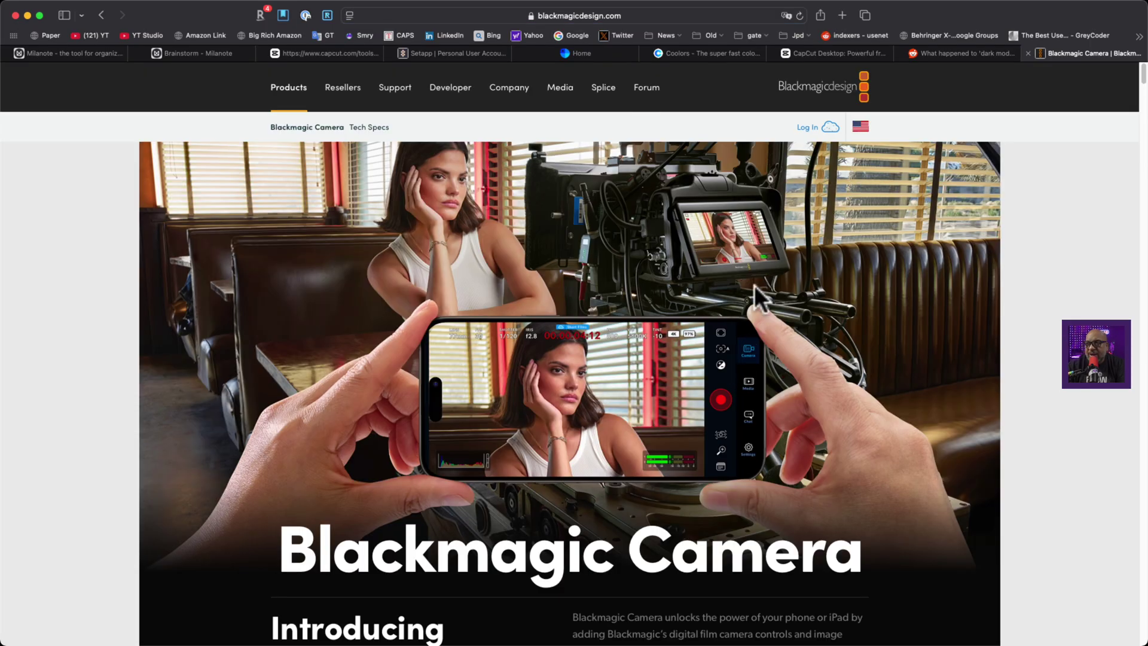
left_click(649, 13)
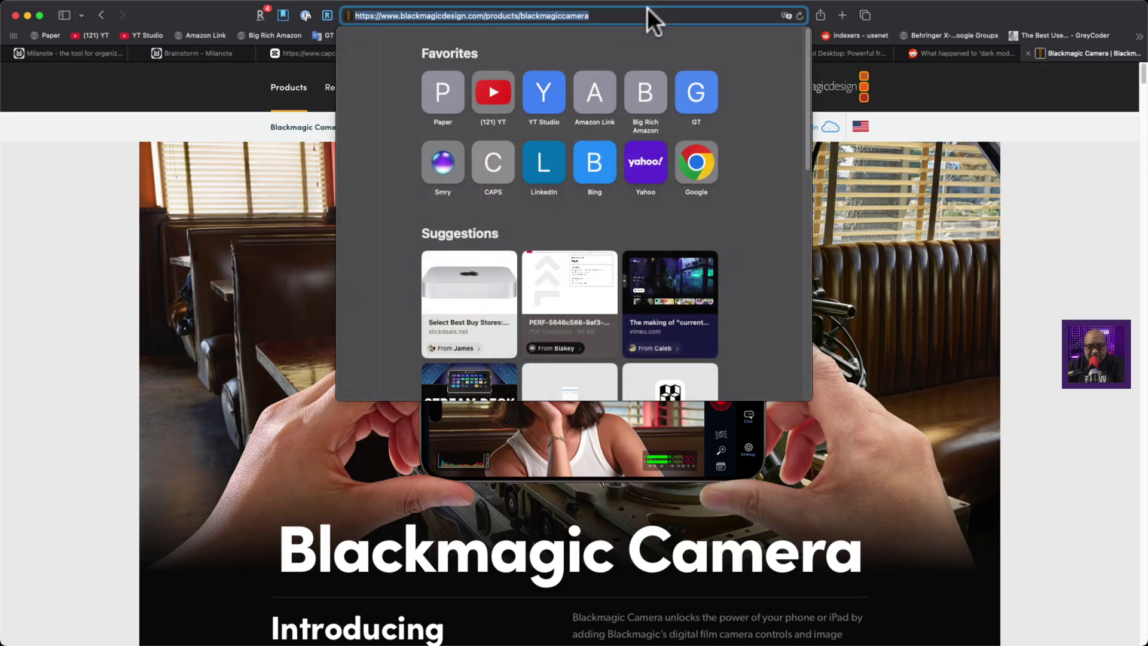
left_click(77, 176)
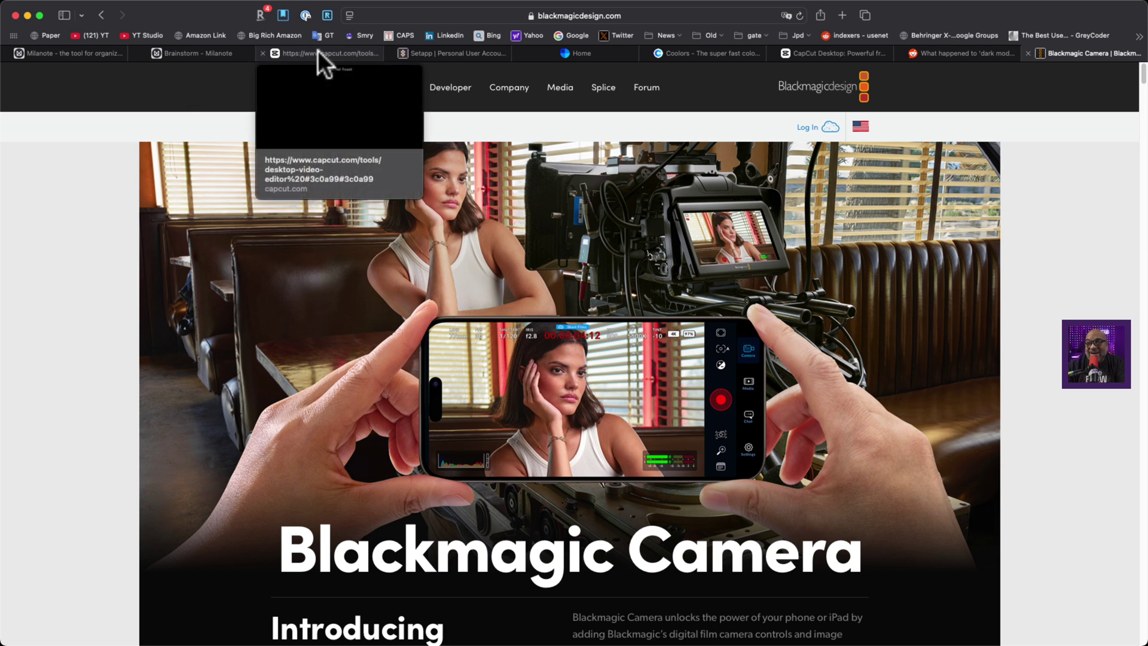
left_click(214, 52)
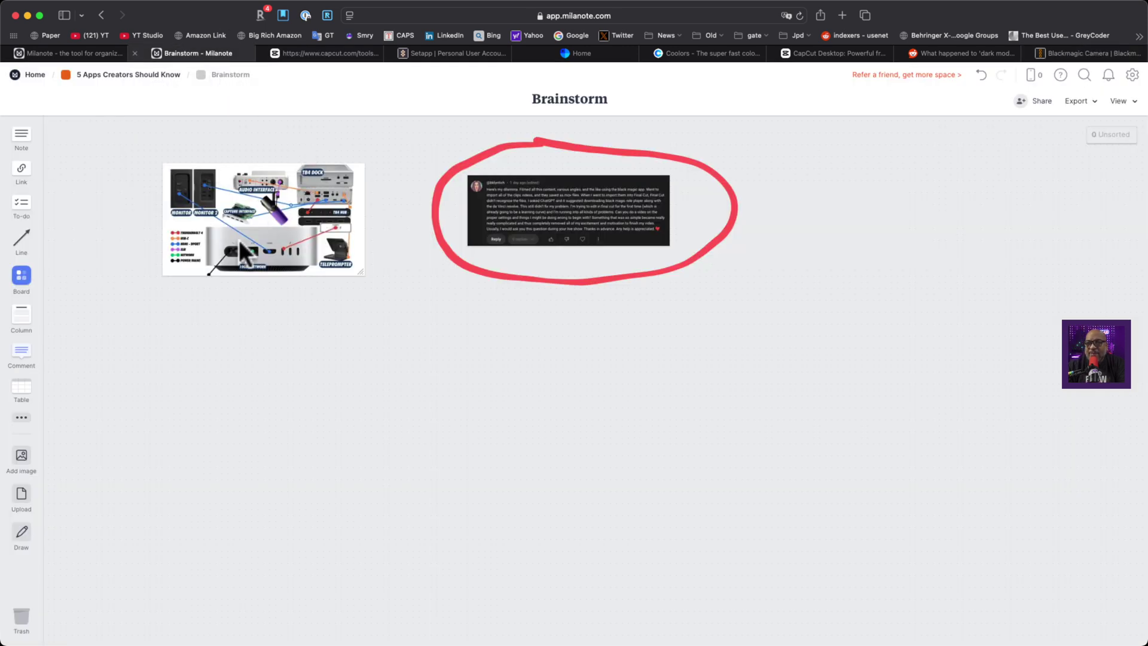
Step: Add a Blackmagic Camera link card and the Record Yourself Better image, then go up to the main board
left_click_drag(27, 177, 216, 376)
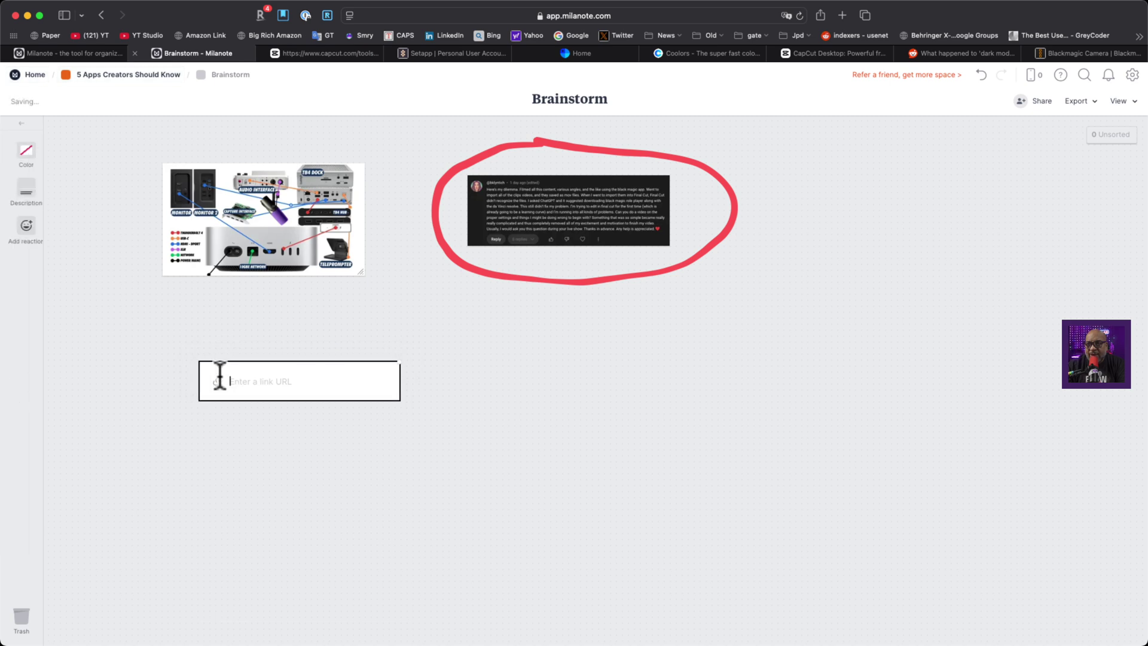
key("super+v")
key("Return")
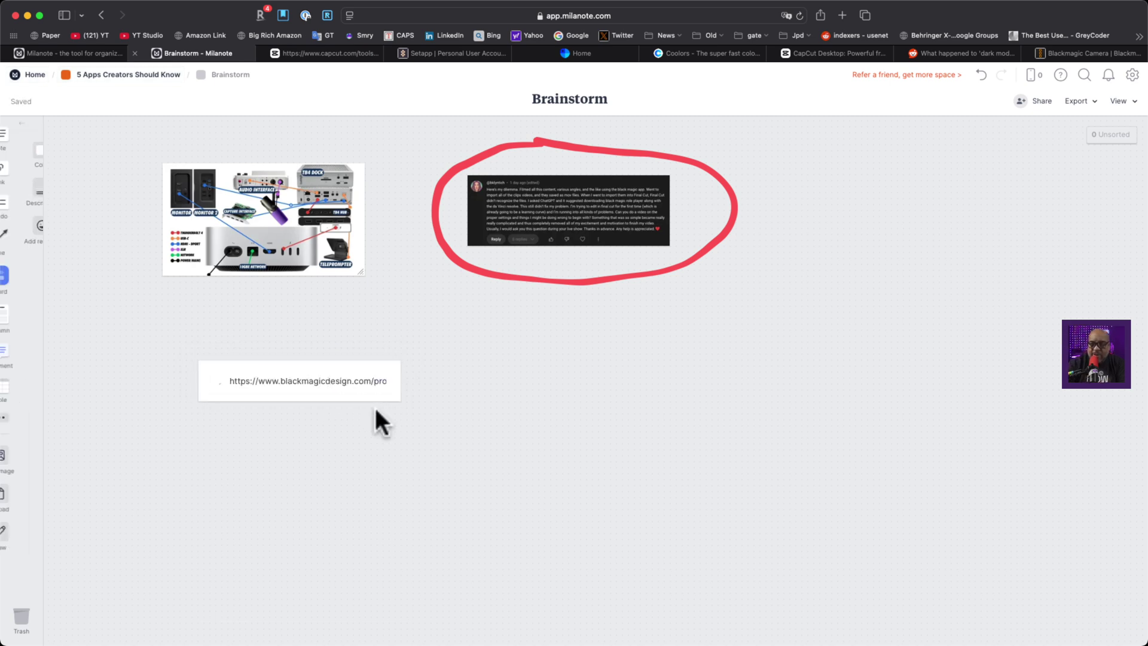
left_click(331, 460)
left_click_drag(331, 460, 302, 401)
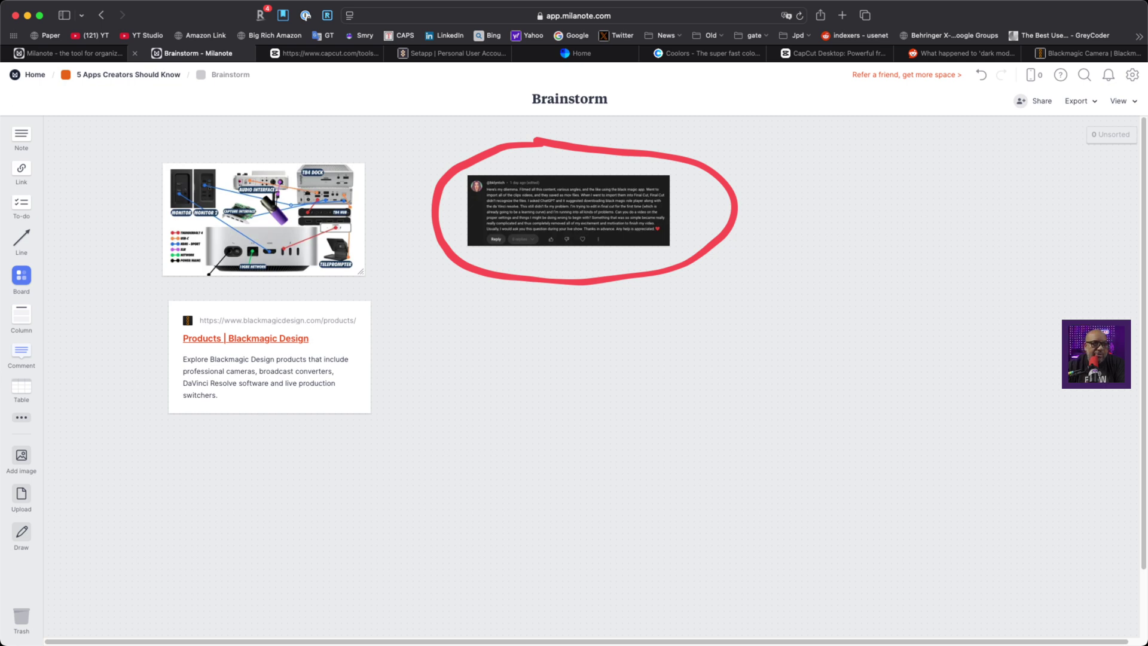
left_click_drag(435, 318, 473, 365)
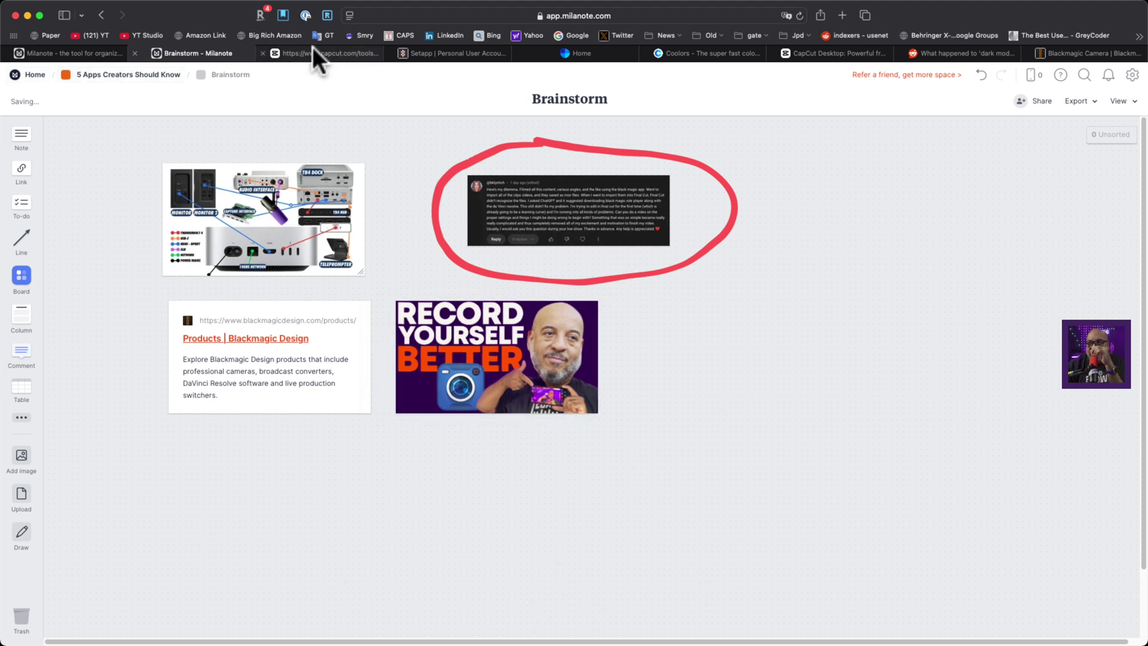
left_click(96, 75)
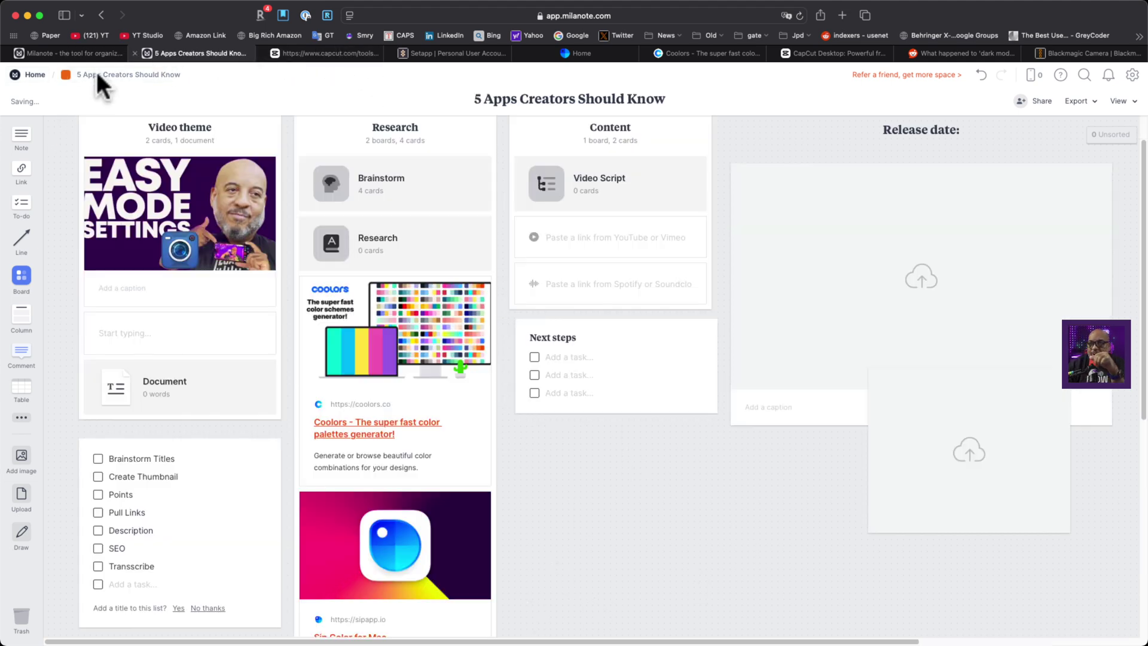
Step: Open the Video Script board and add a column holding a Lorem ipsum placeholder note
double_click(605, 219)
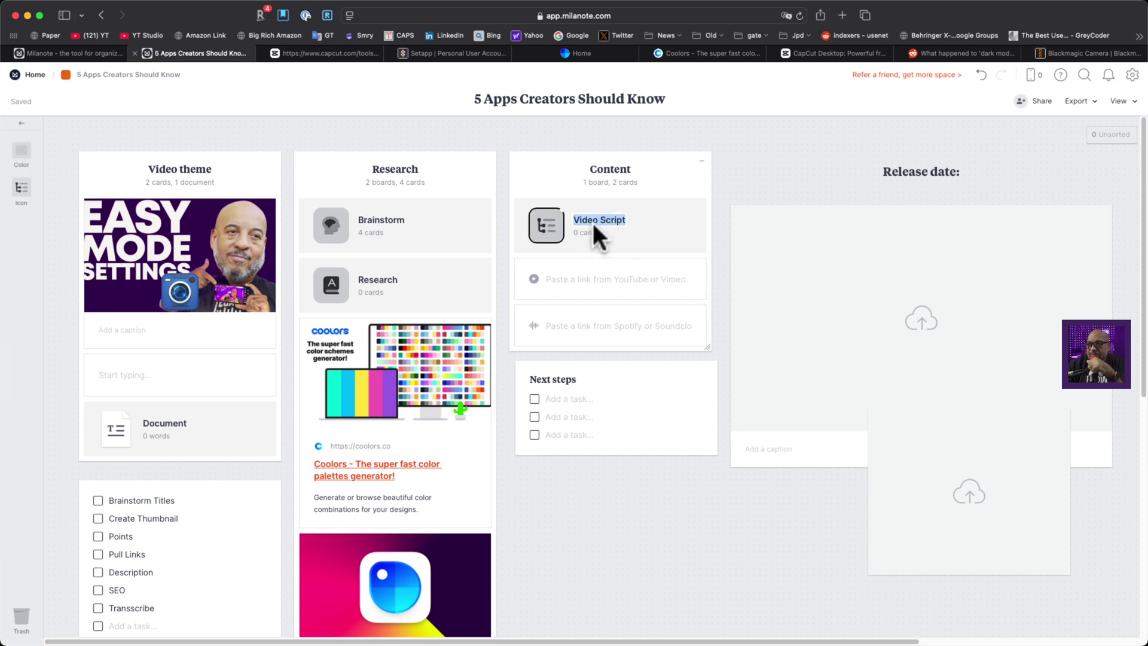
left_click(541, 226)
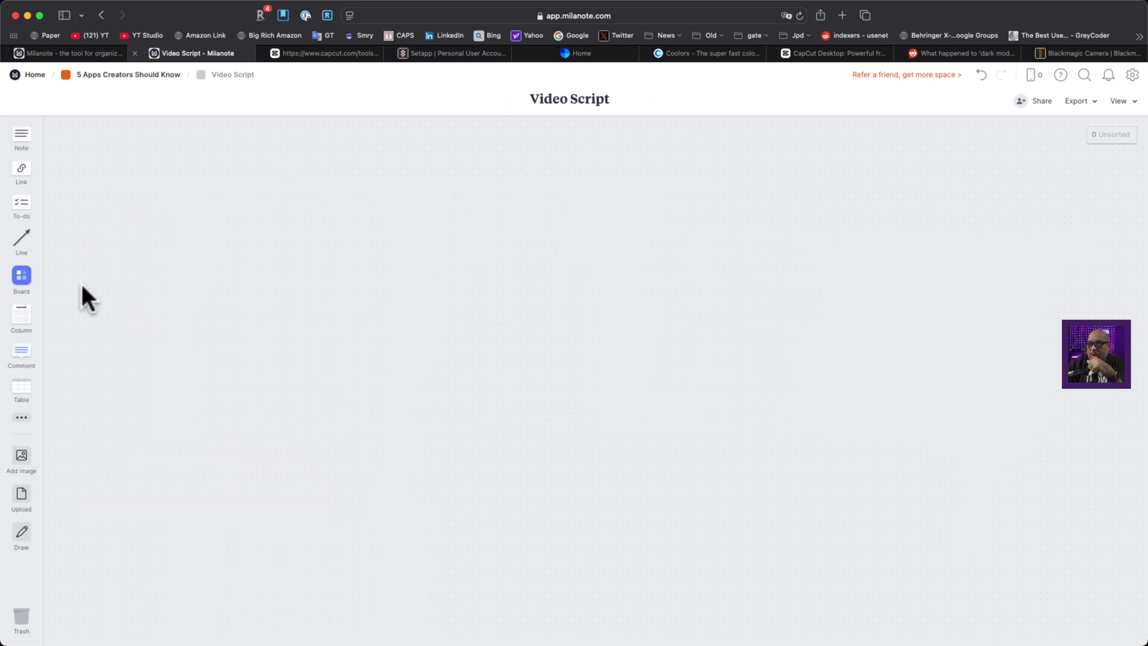
left_click_drag(24, 326, 209, 220)
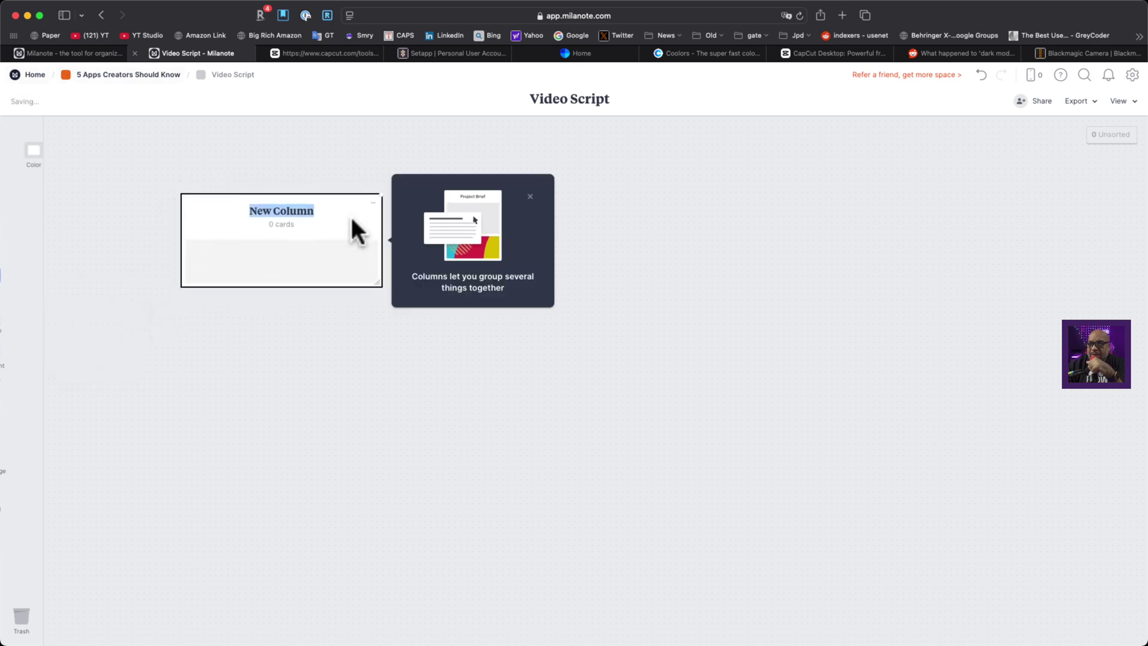
left_click(242, 253)
double_click(243, 253)
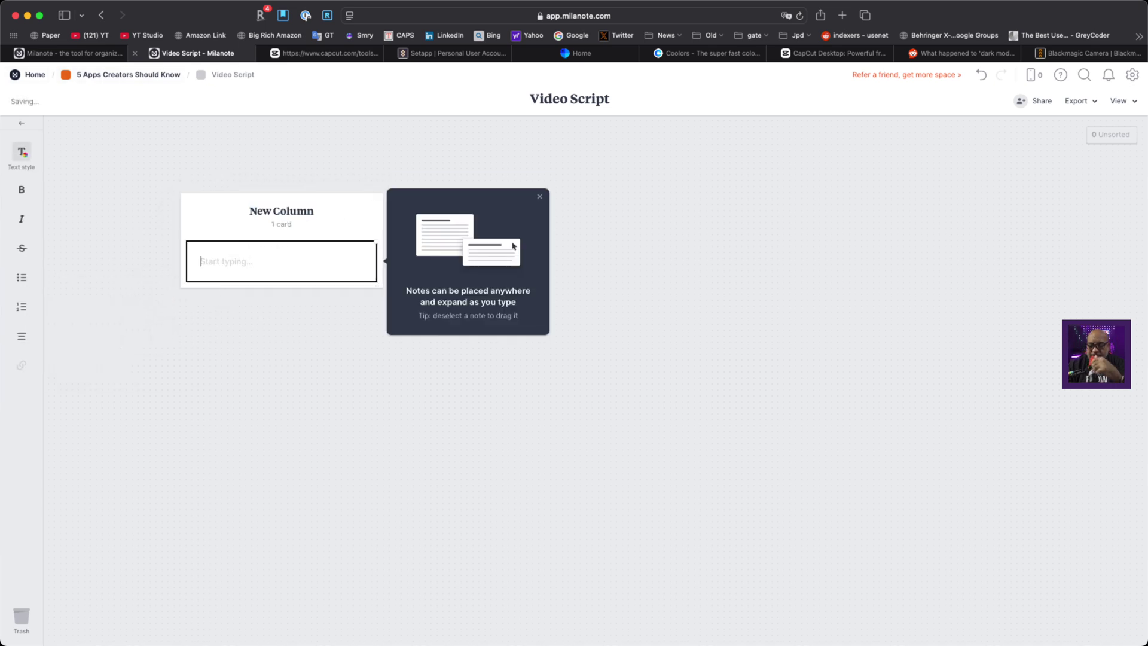
type("lol")
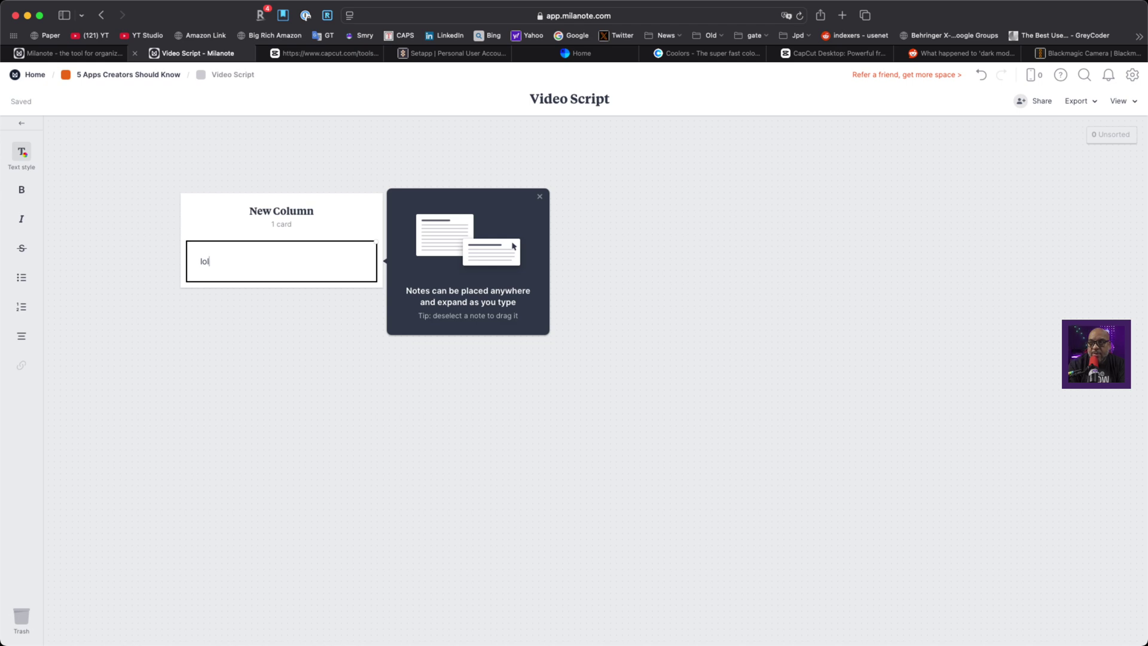
type("em")
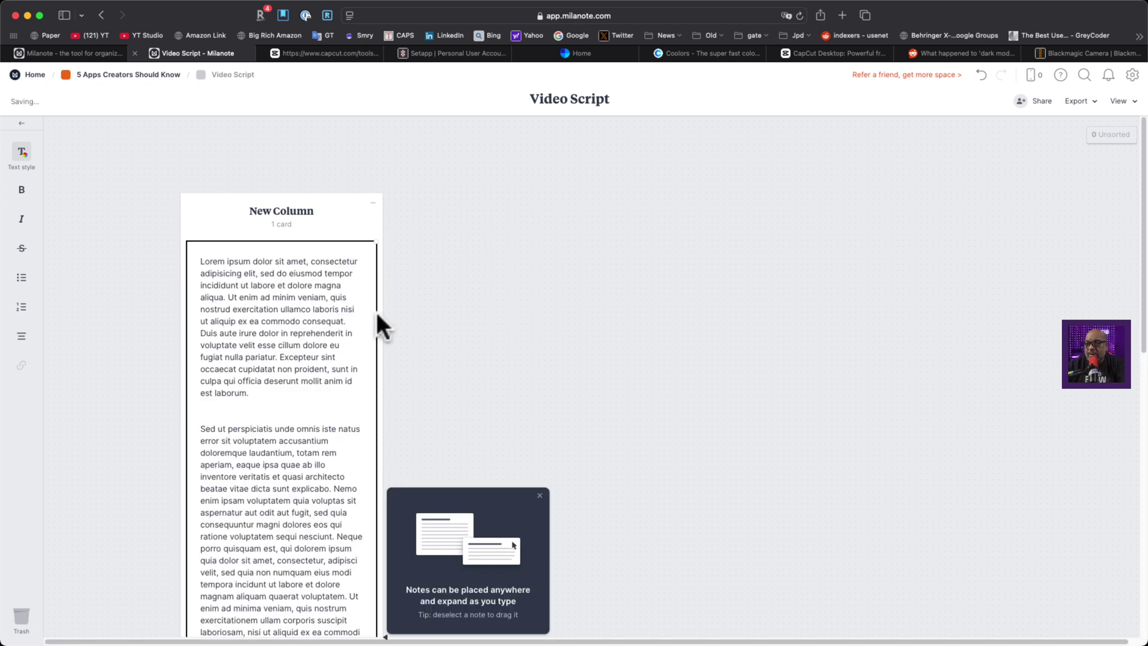
scroll(445, 305, "down", 3)
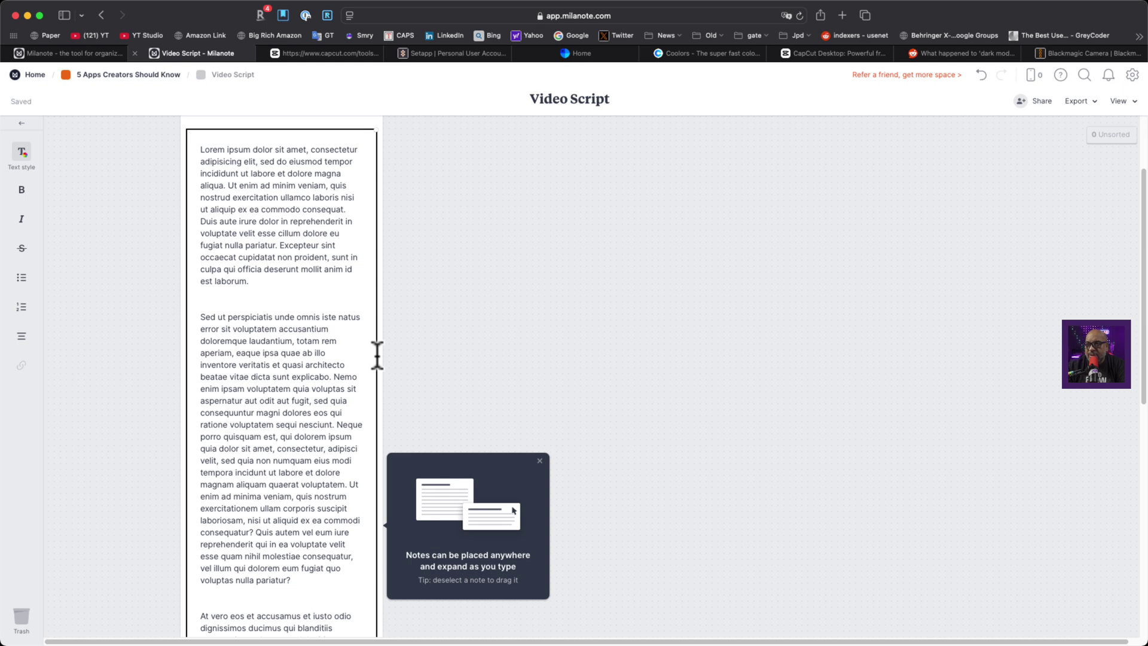
left_click(478, 380)
Step: Widen the New Column and move it toward the board's top-left
scroll(306, 514, "down", 7)
scroll(307, 514, "down", 7)
scroll(306, 510, "up", 5)
scroll(307, 514, "down", 5)
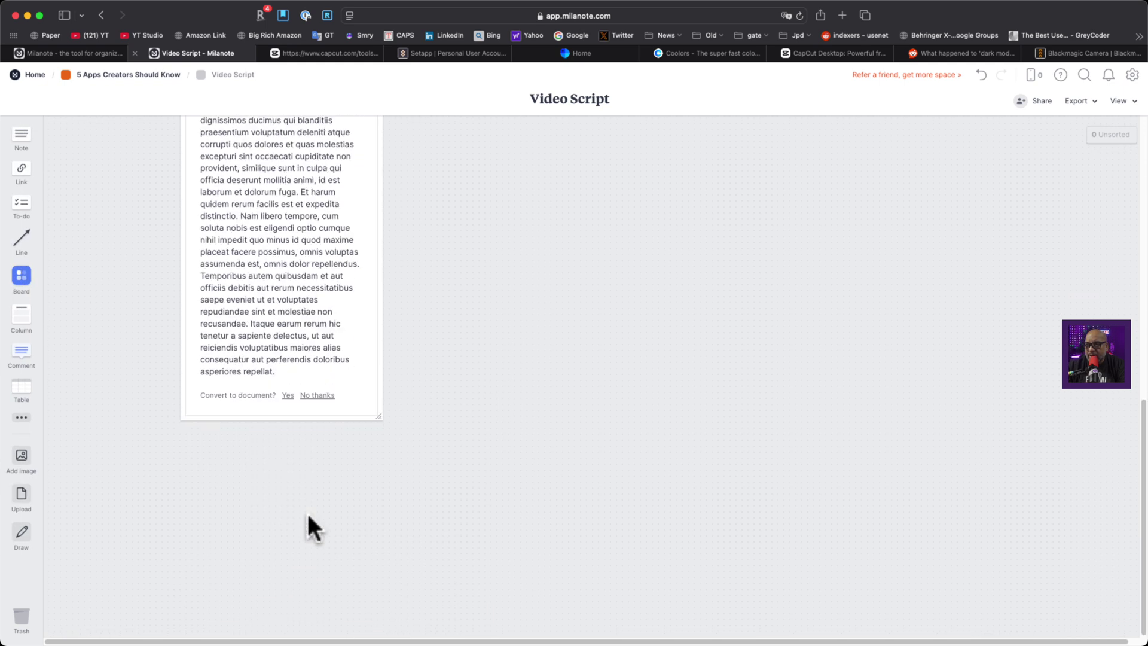
left_click_drag(376, 411, 665, 364)
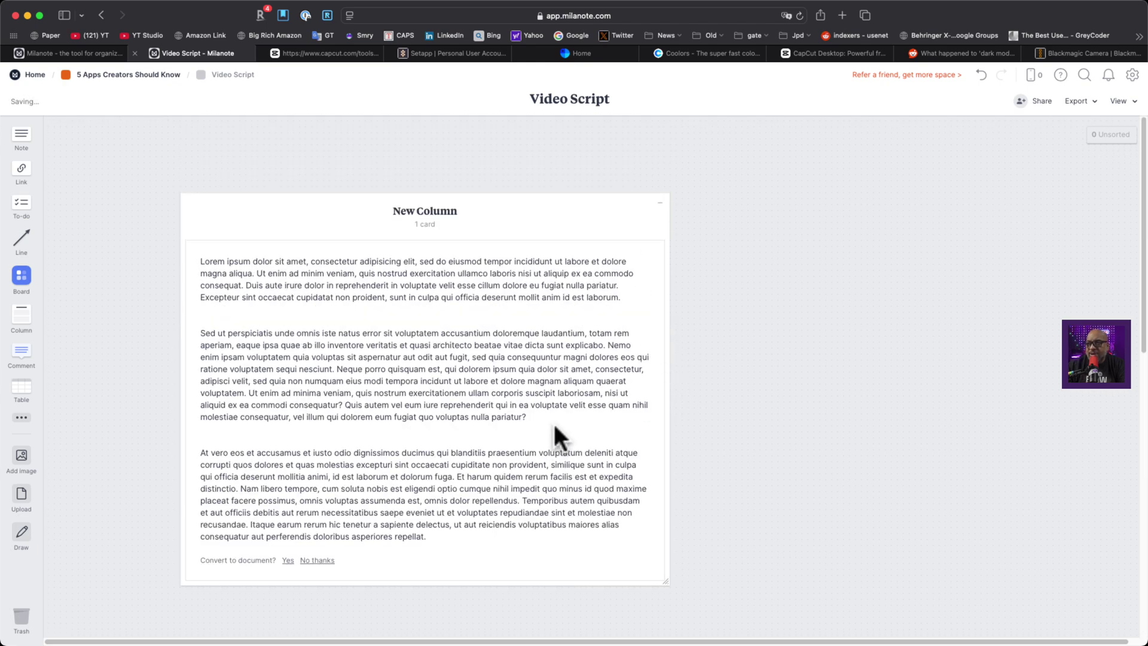
left_click(553, 424)
left_click(494, 210)
left_click_drag(495, 210, 384, 158)
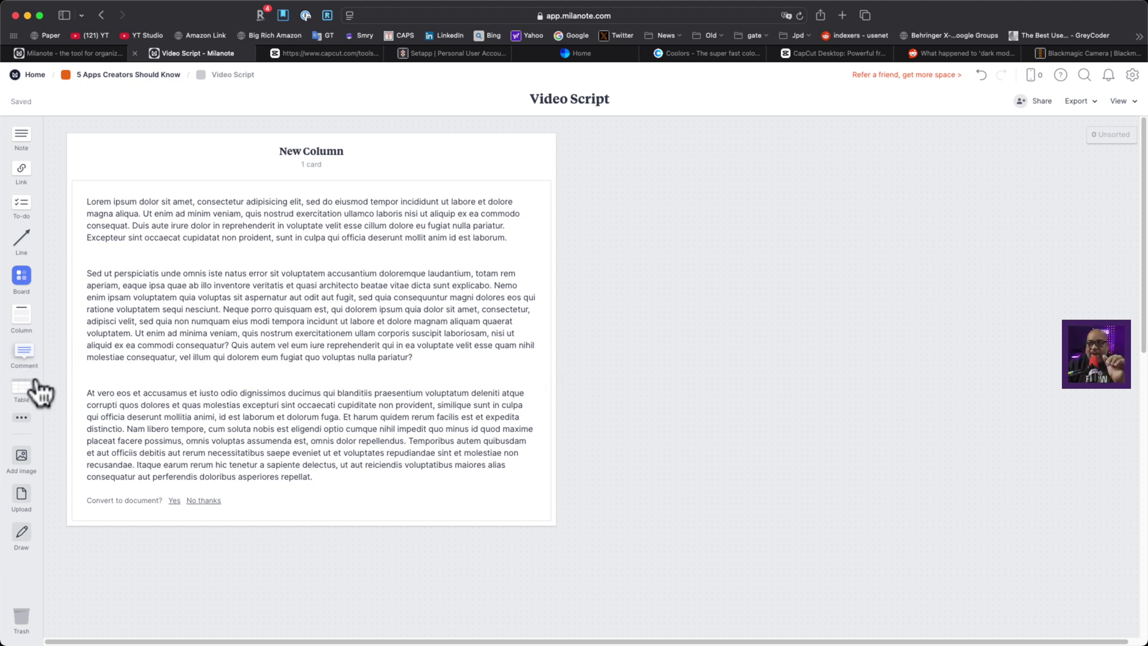
Step: Add a table with a Shutter Speed label in A2 and Frame Rate in C2, then return Home
left_click_drag(22, 392, 617, 156)
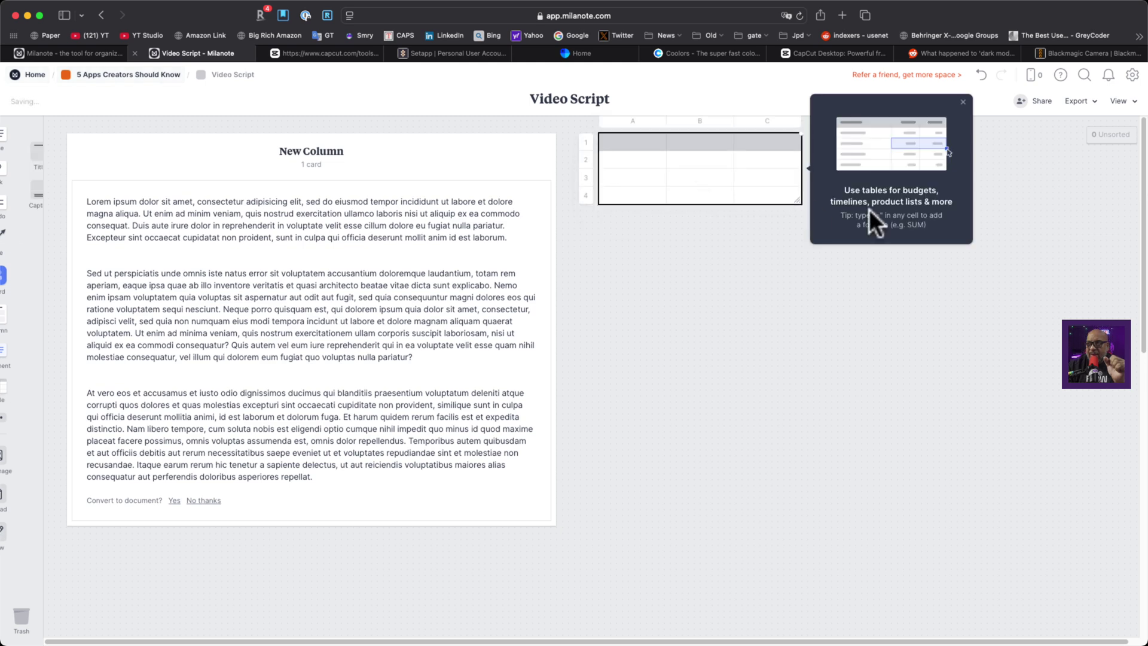
left_click(845, 243)
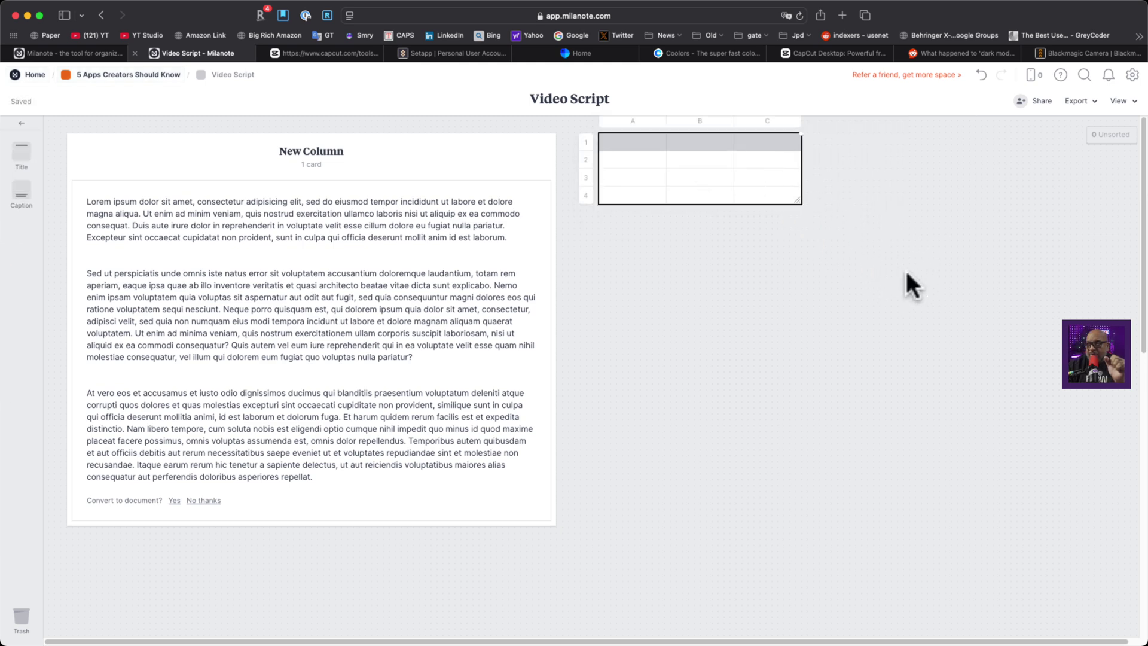
left_click(624, 160)
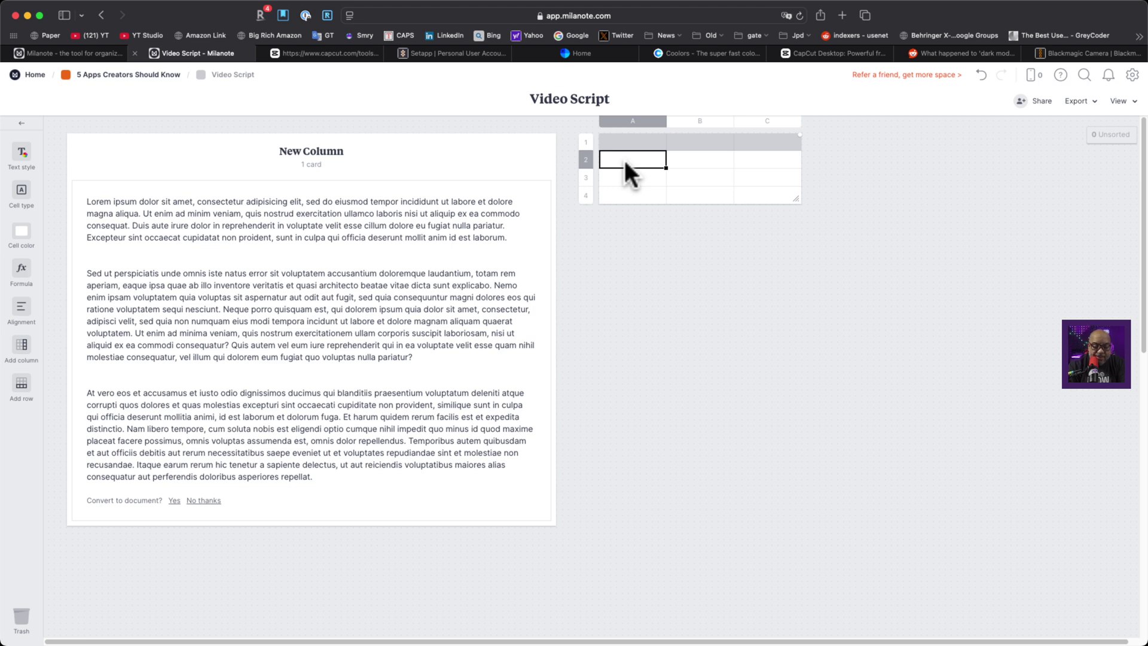
type("Shutter")
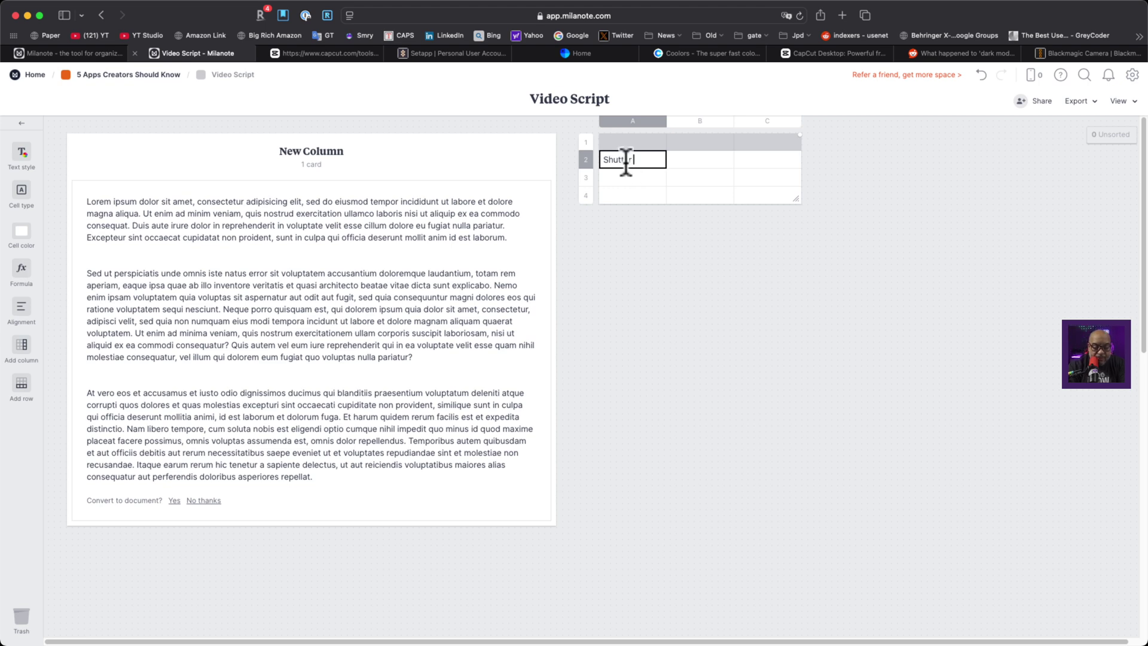
type(" Speec")
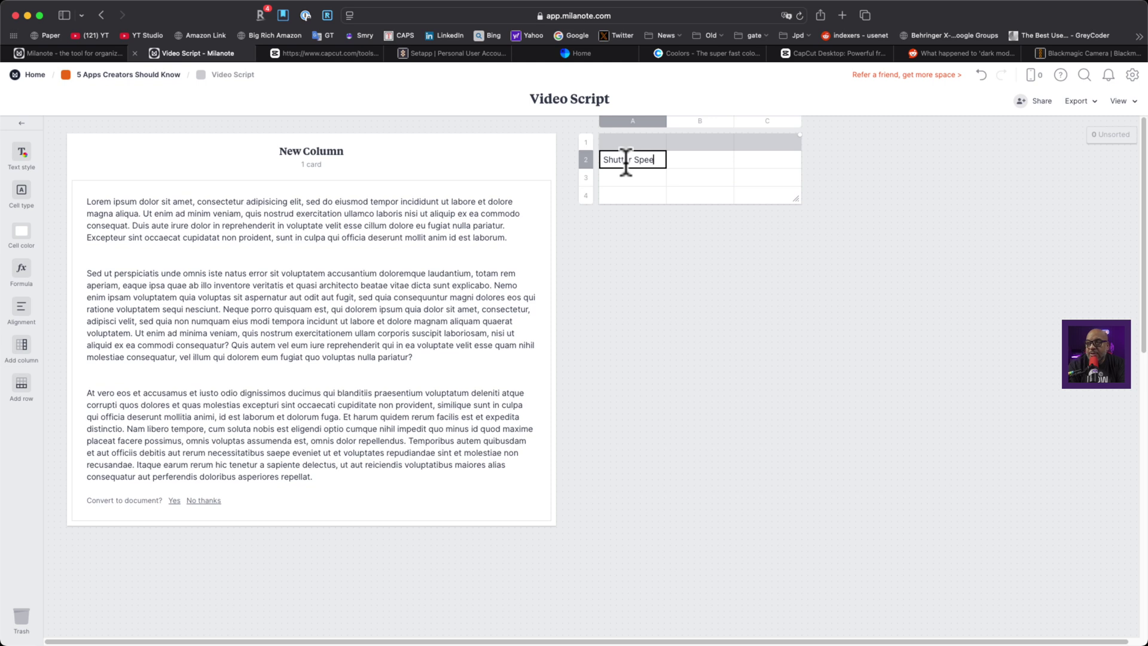
left_click(654, 194)
left_click(739, 159)
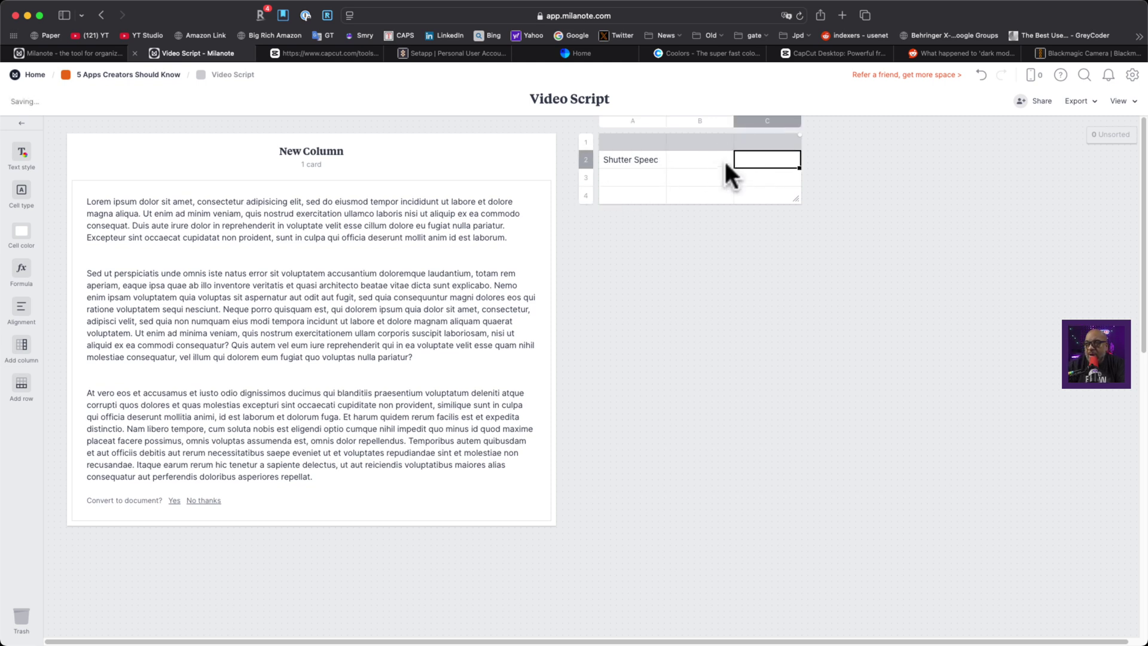
type("Frame Rate")
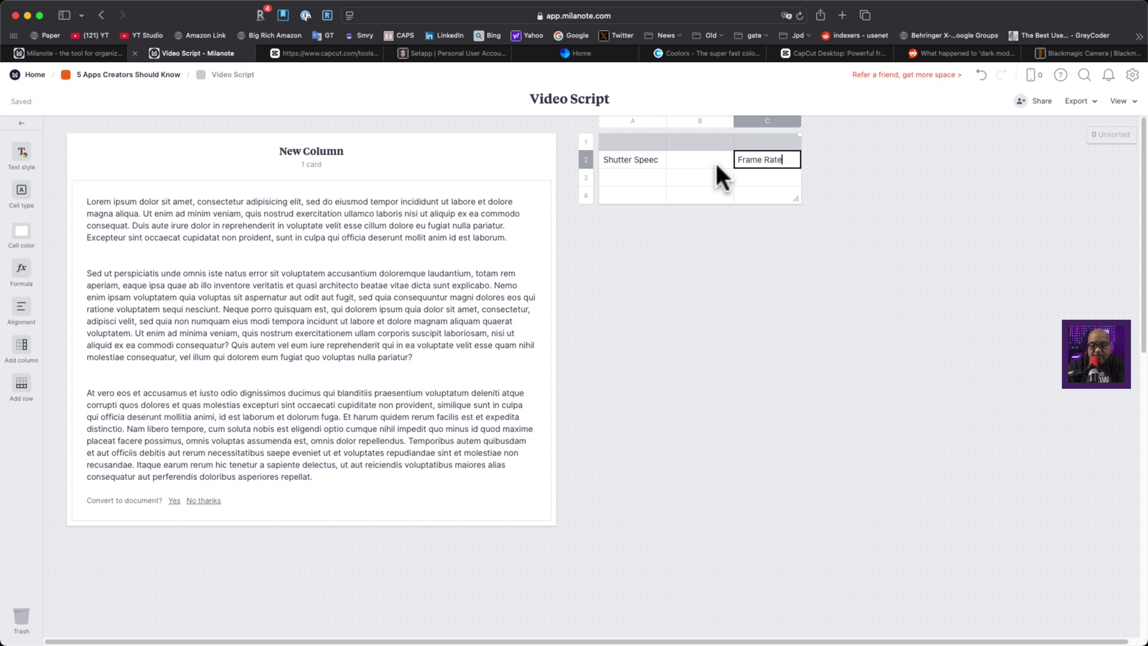
key("Return")
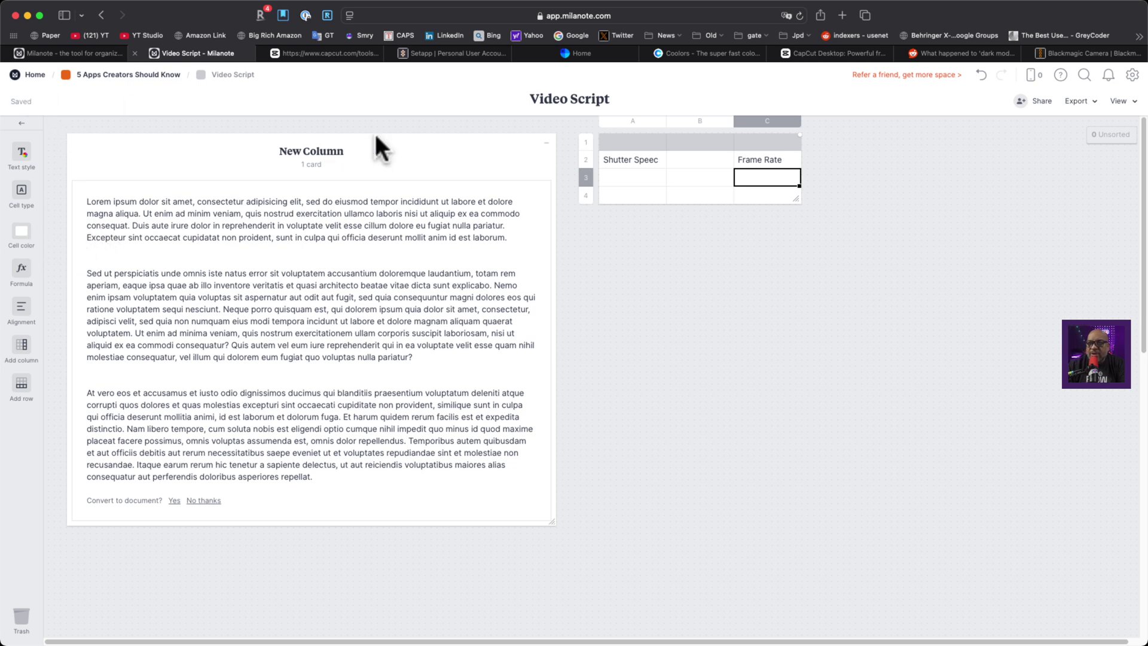
left_click(36, 74)
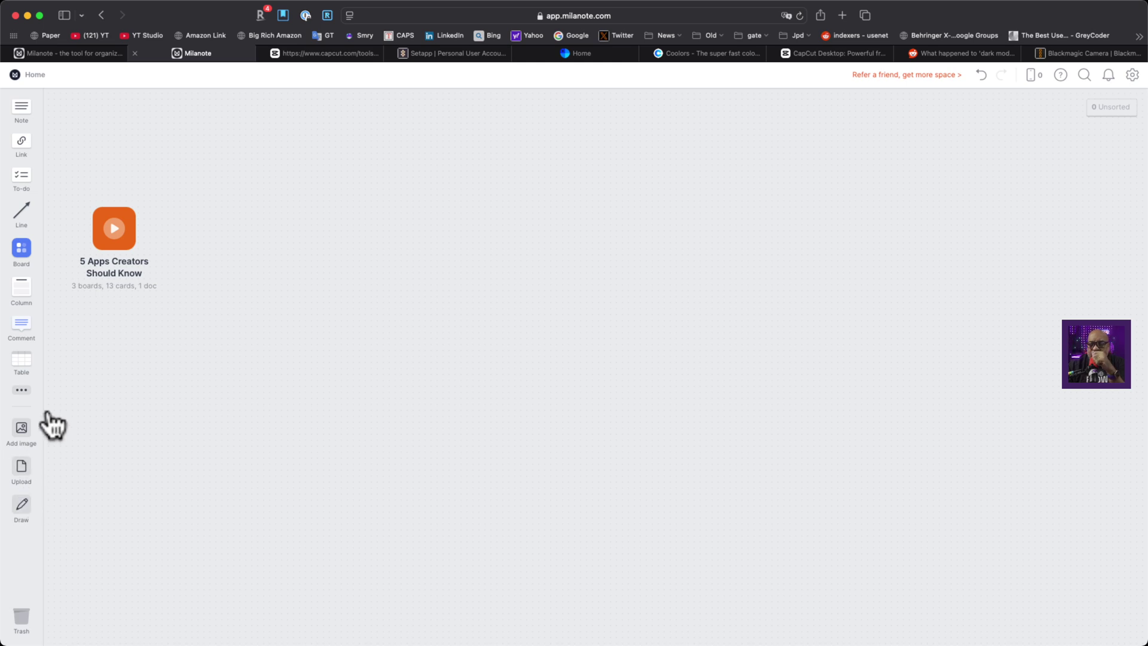
left_click(1131, 77)
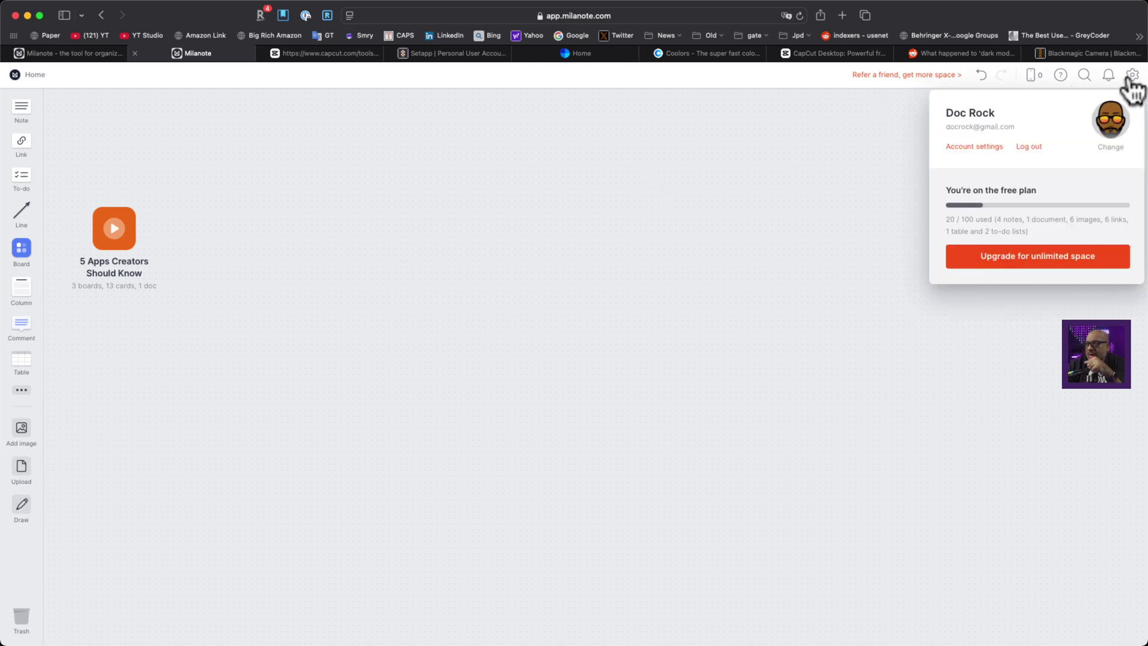
left_click(705, 285)
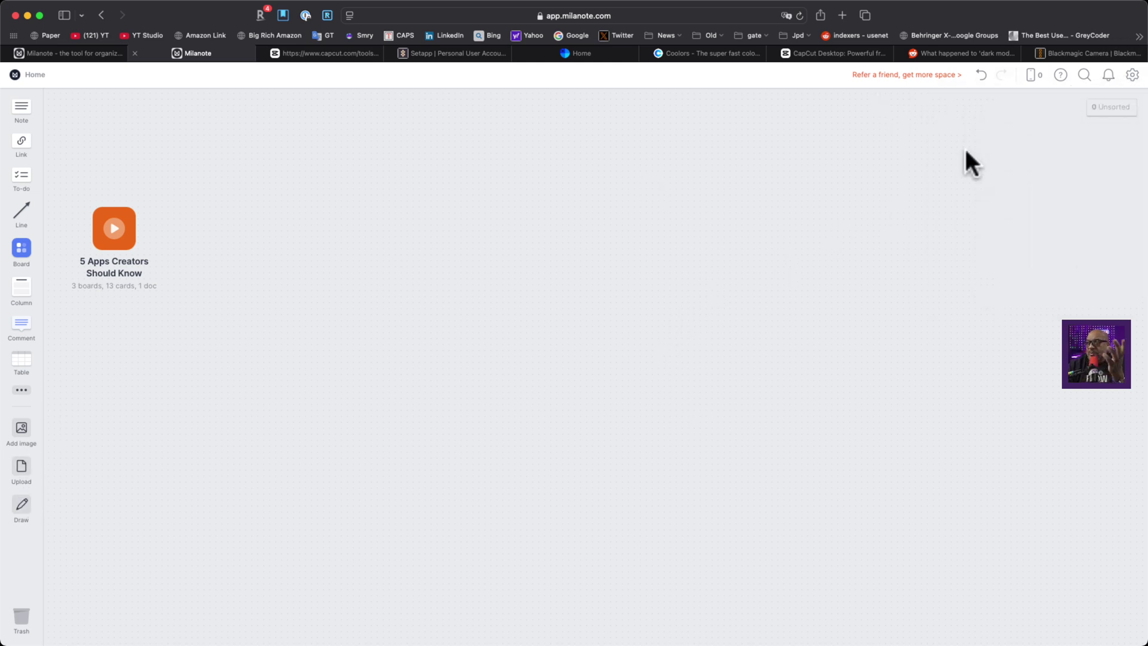
left_click(1034, 75)
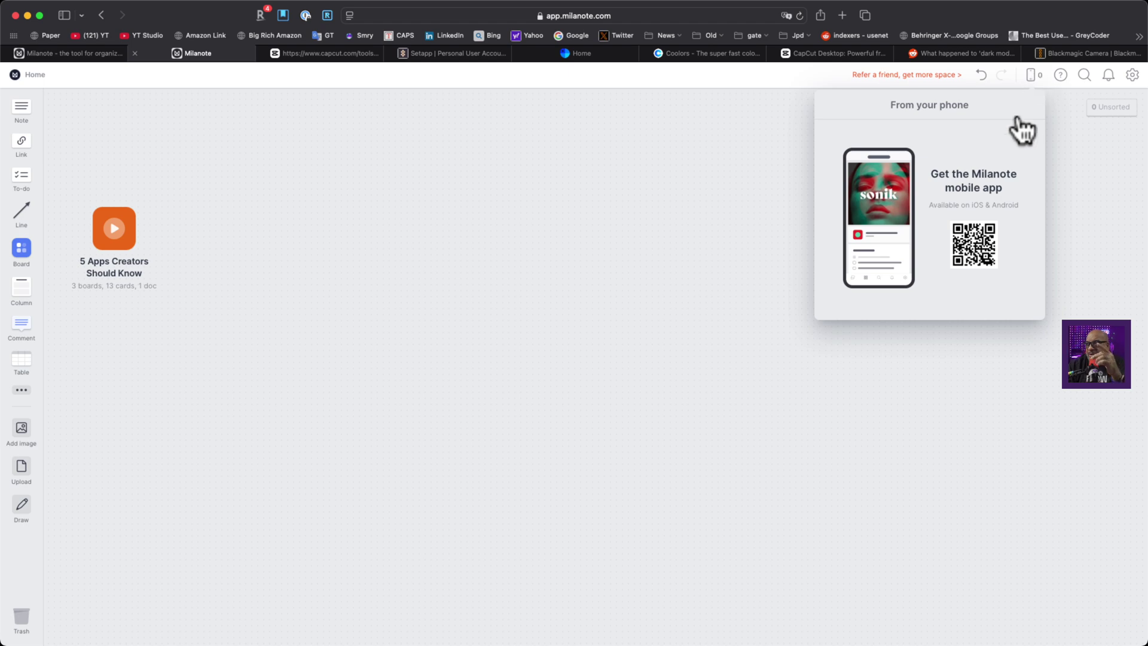
left_click(1099, 161)
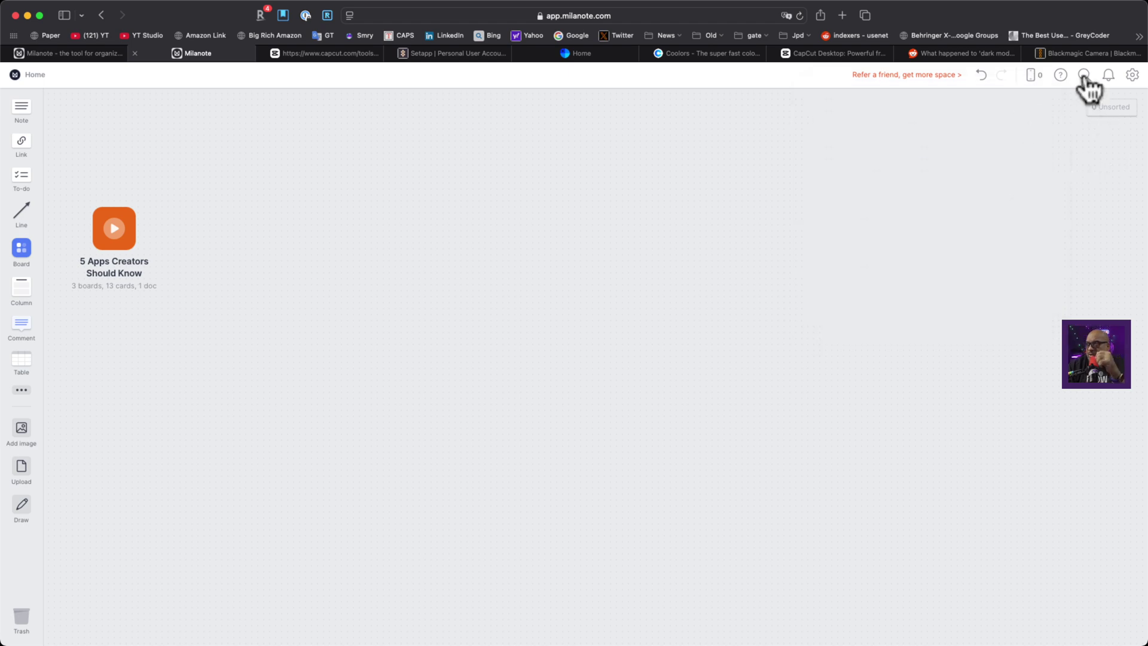